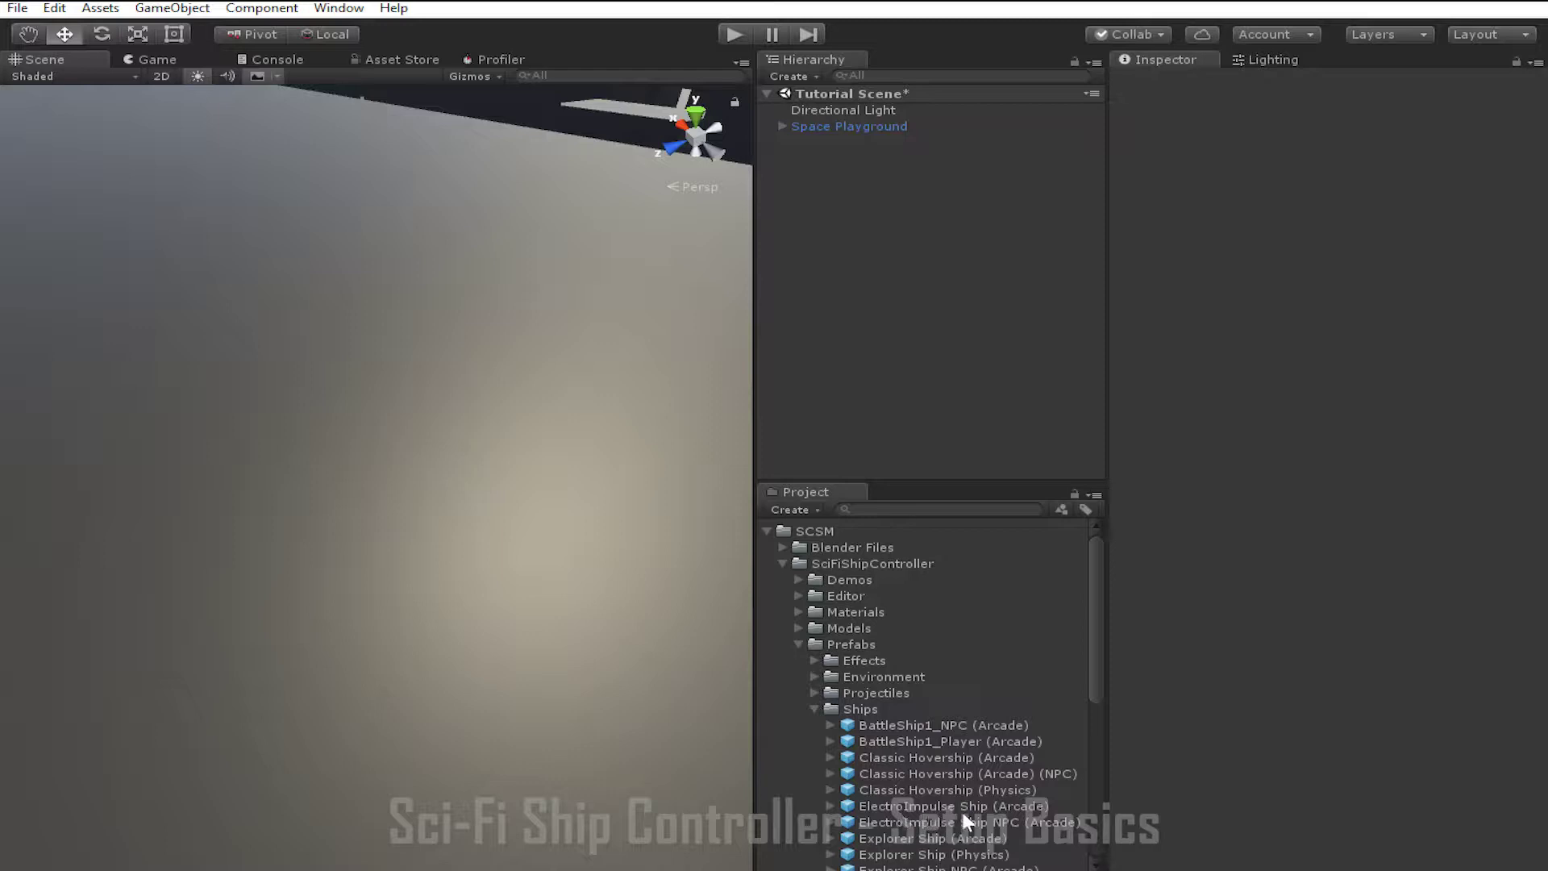
Place the Classic Hovership (Arcade) prefab in the scene and delete its HovershipClassic child, breaking the prefab
scroll(974, 812, "down", 3)
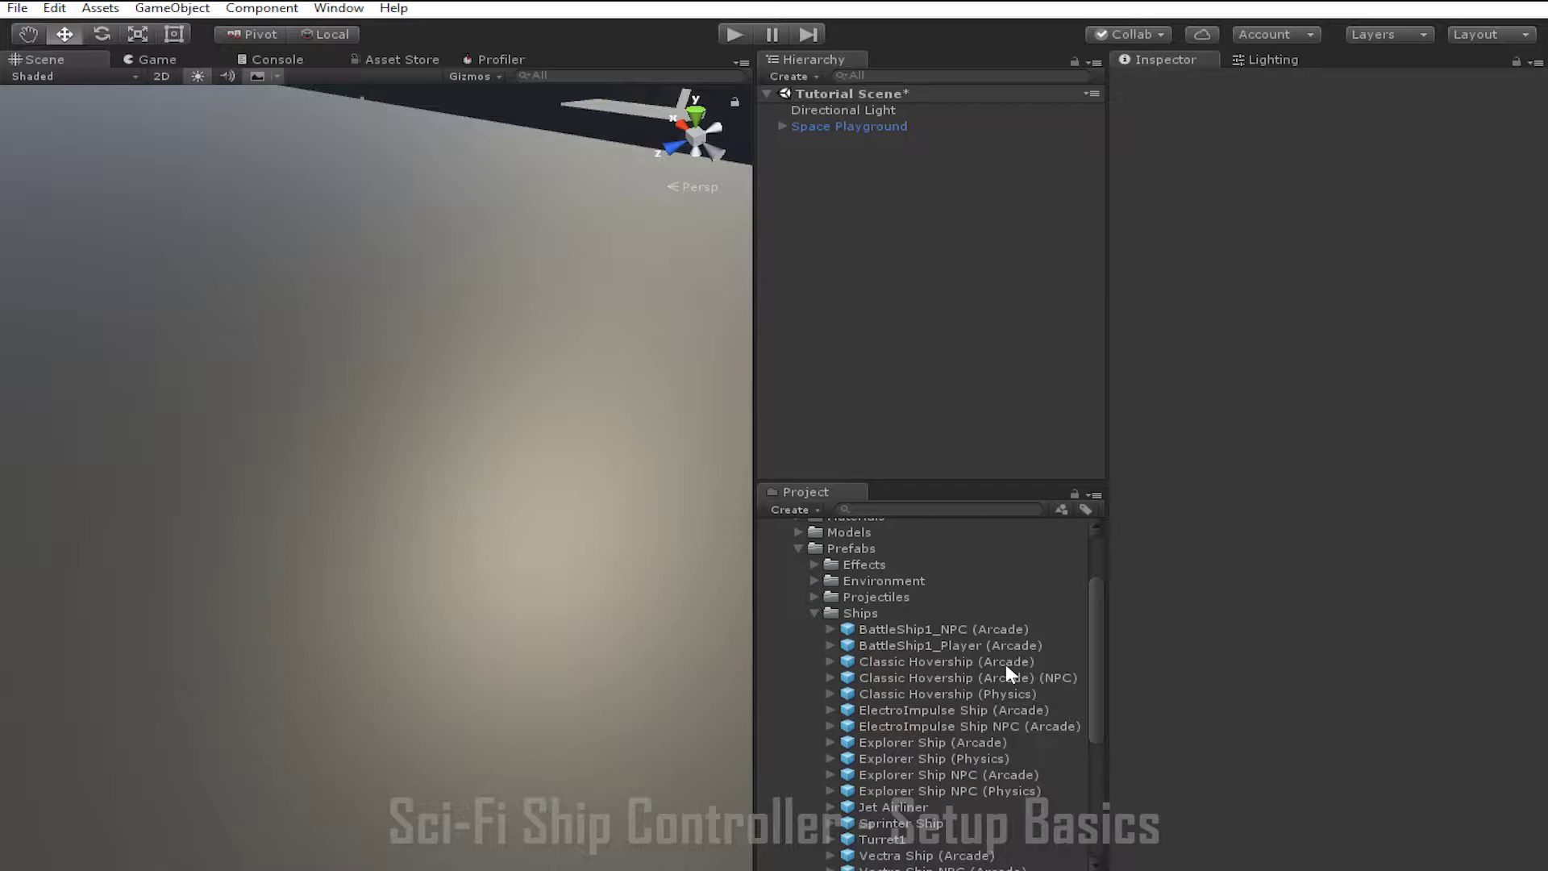
left_click_drag(1004, 665, 357, 321)
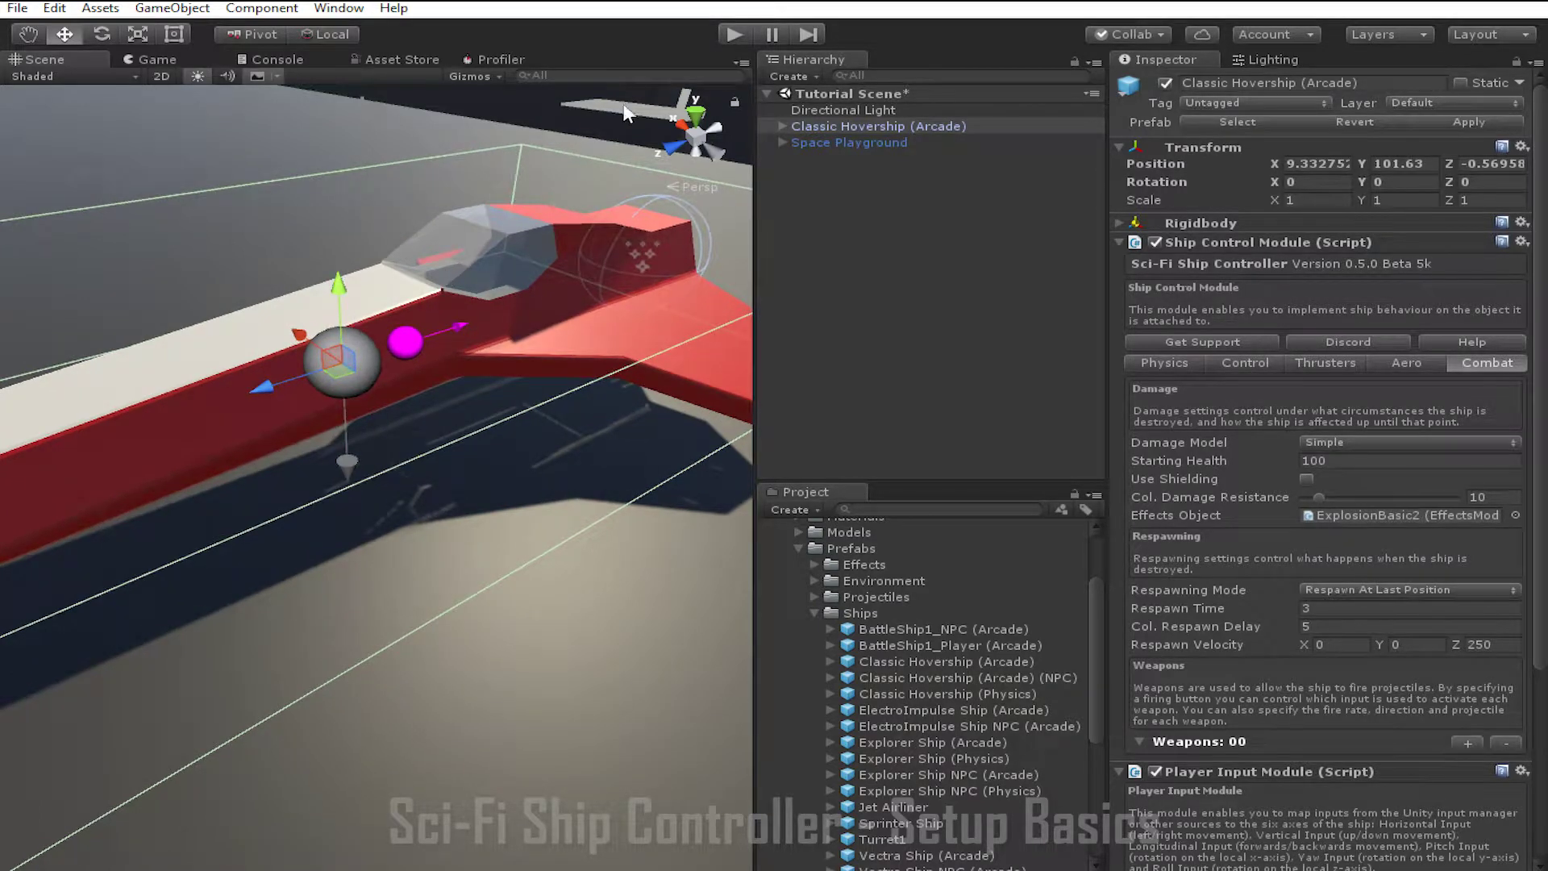
left_click(784, 125)
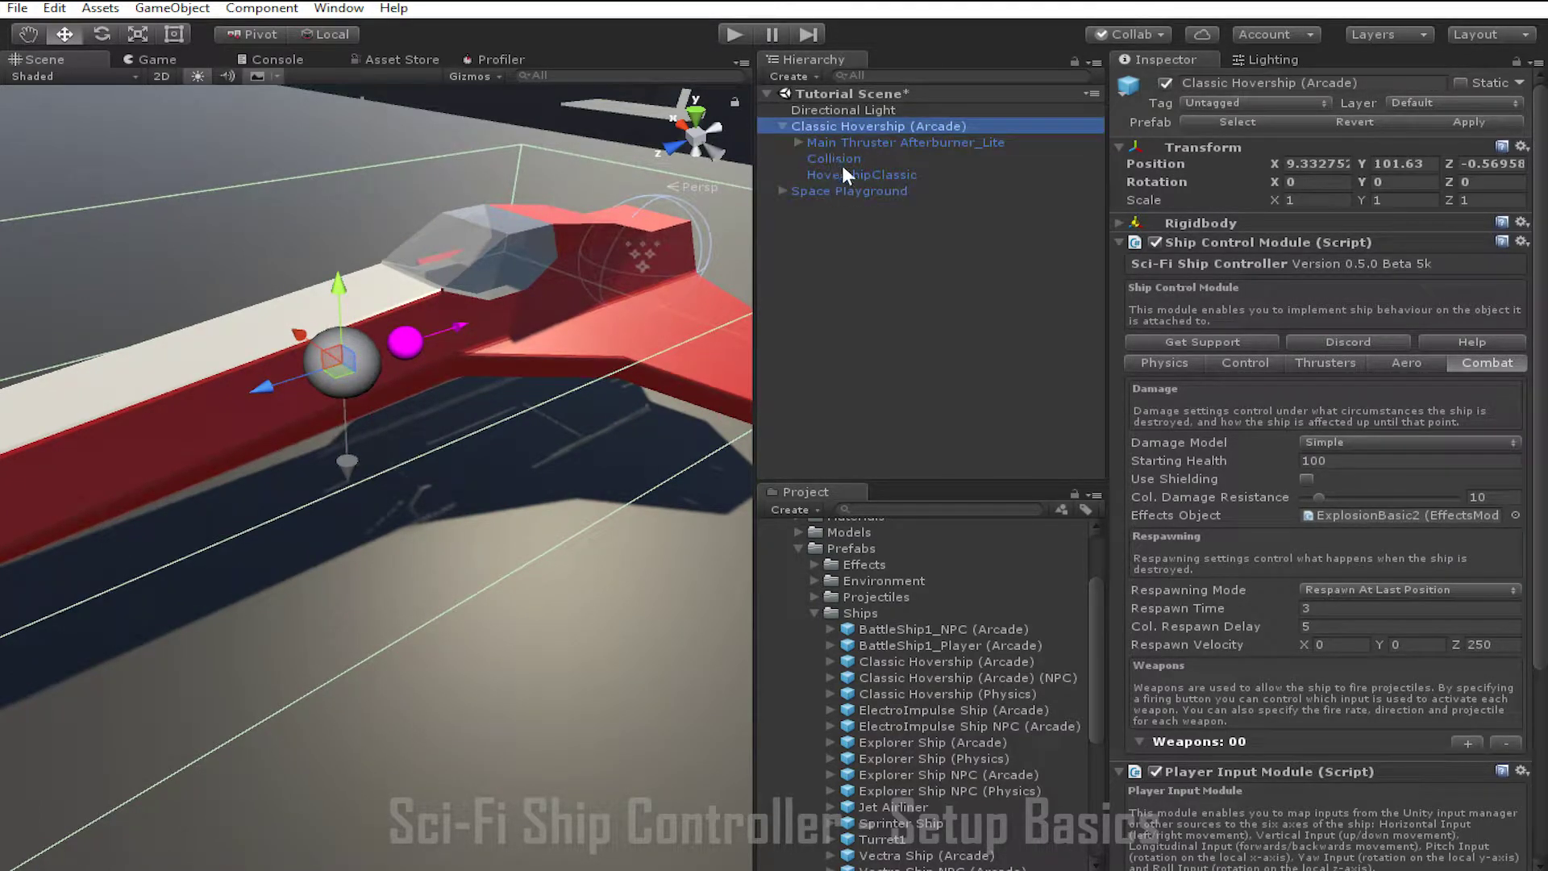
left_click(844, 175)
key("Delete")
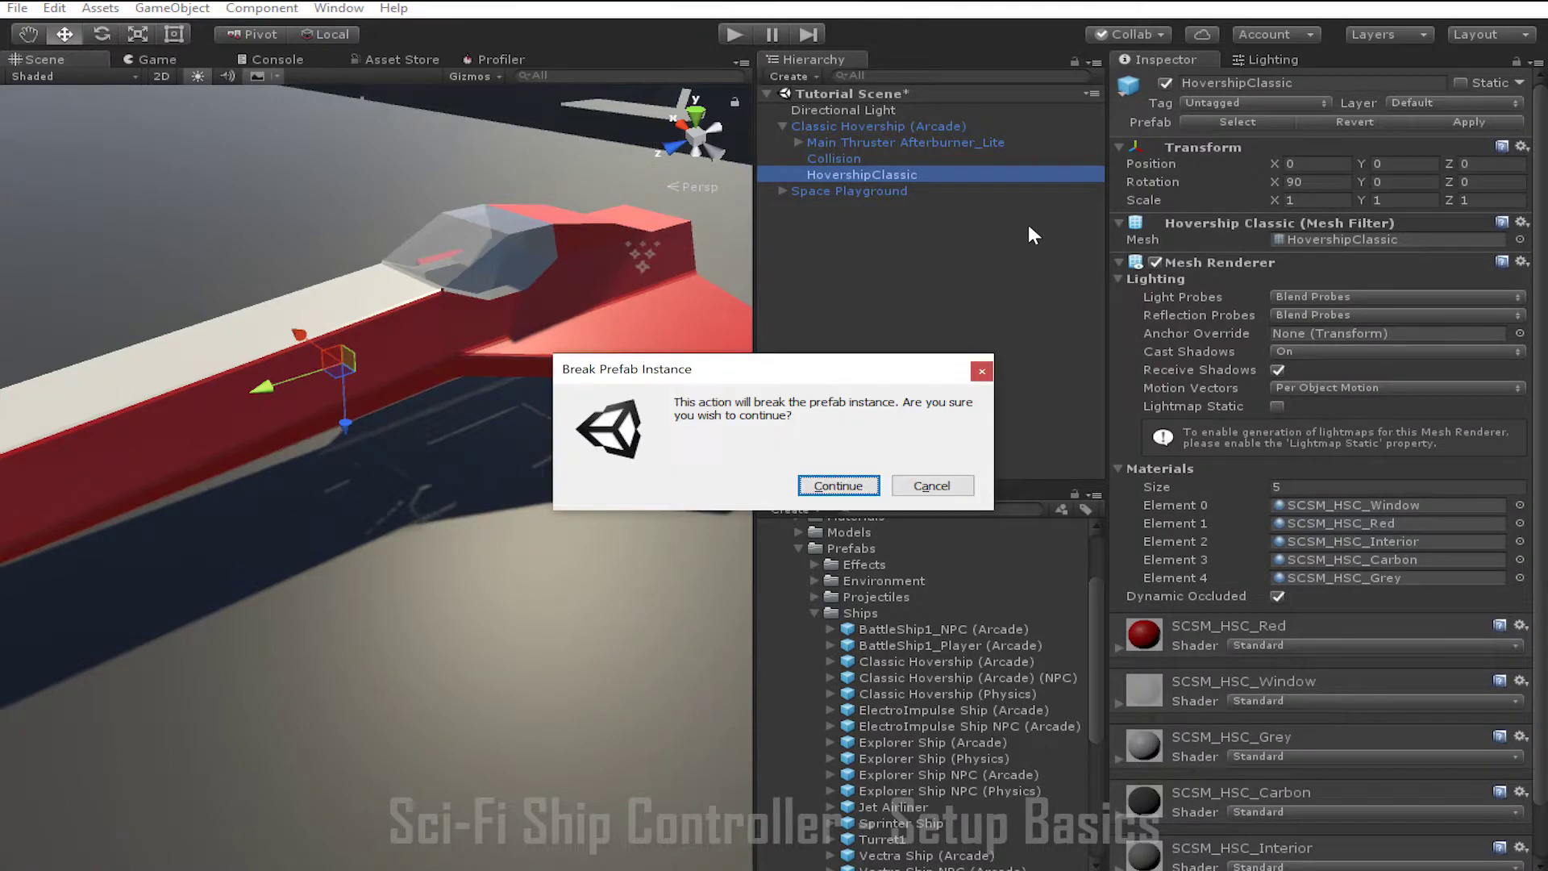
left_click(838, 485)
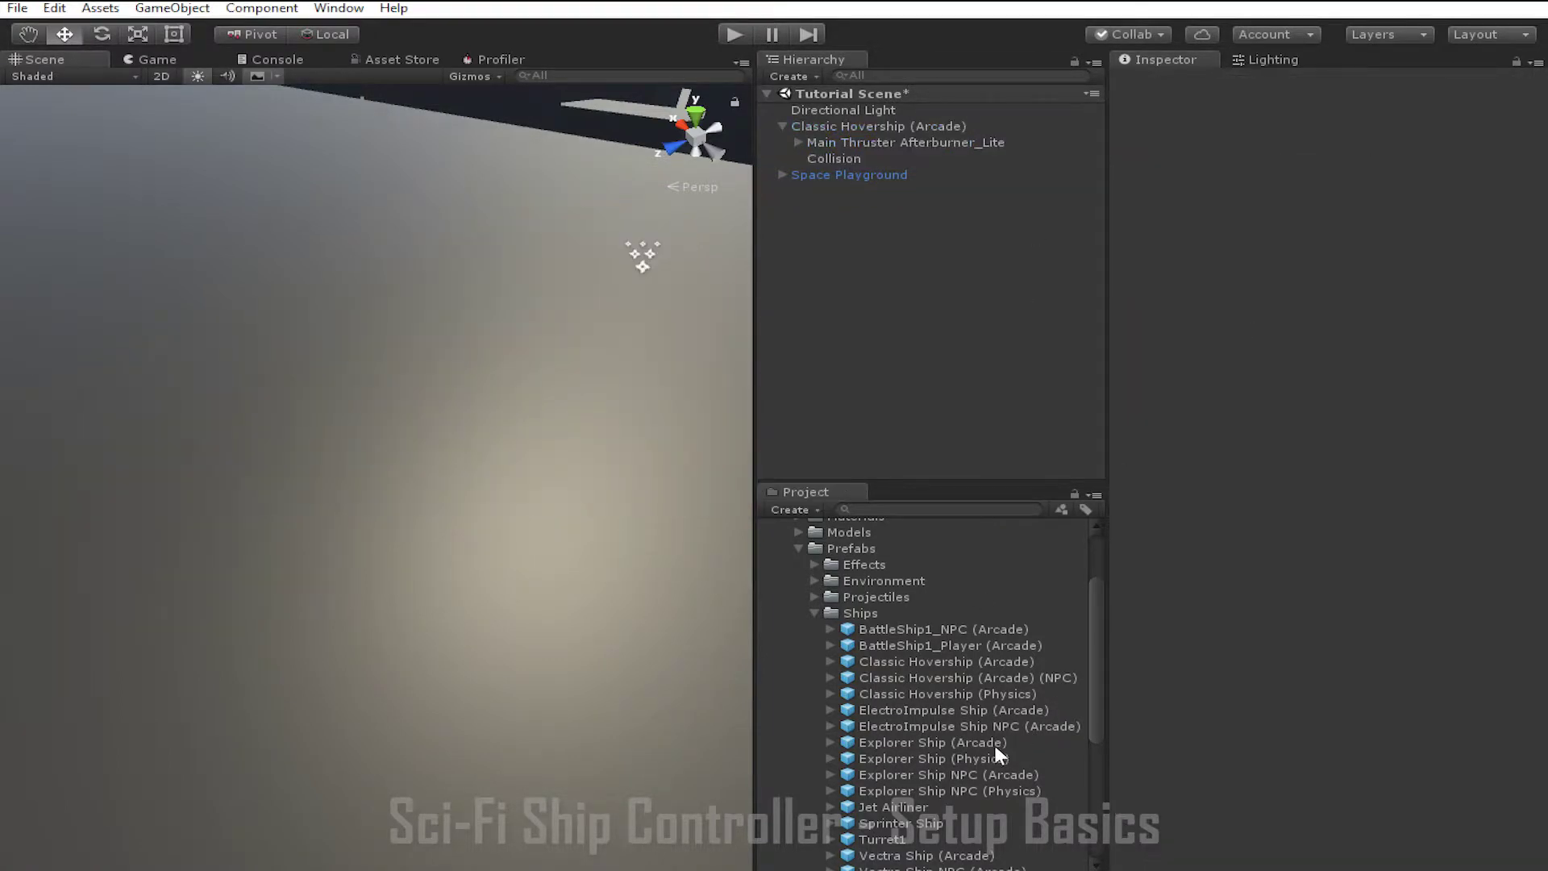
scroll(997, 753, "down", 5)
Parent VectraShipModel under Classic Hovership (Arcade) and recalculate drag properties on the Aero tab
left_click_drag(916, 856, 851, 124)
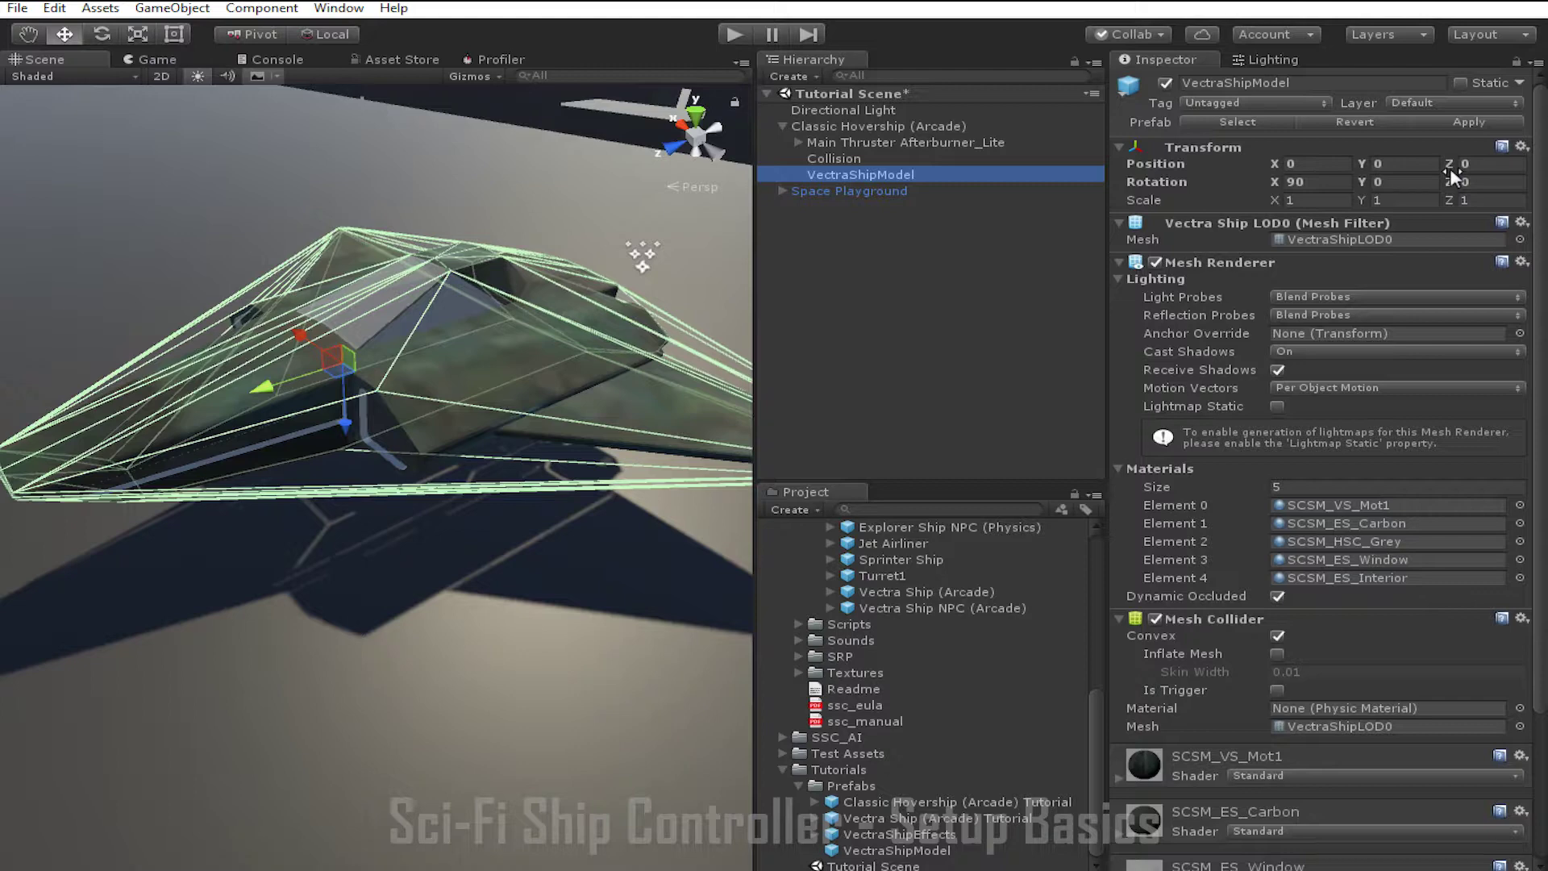
left_click(921, 125)
left_click(1419, 365)
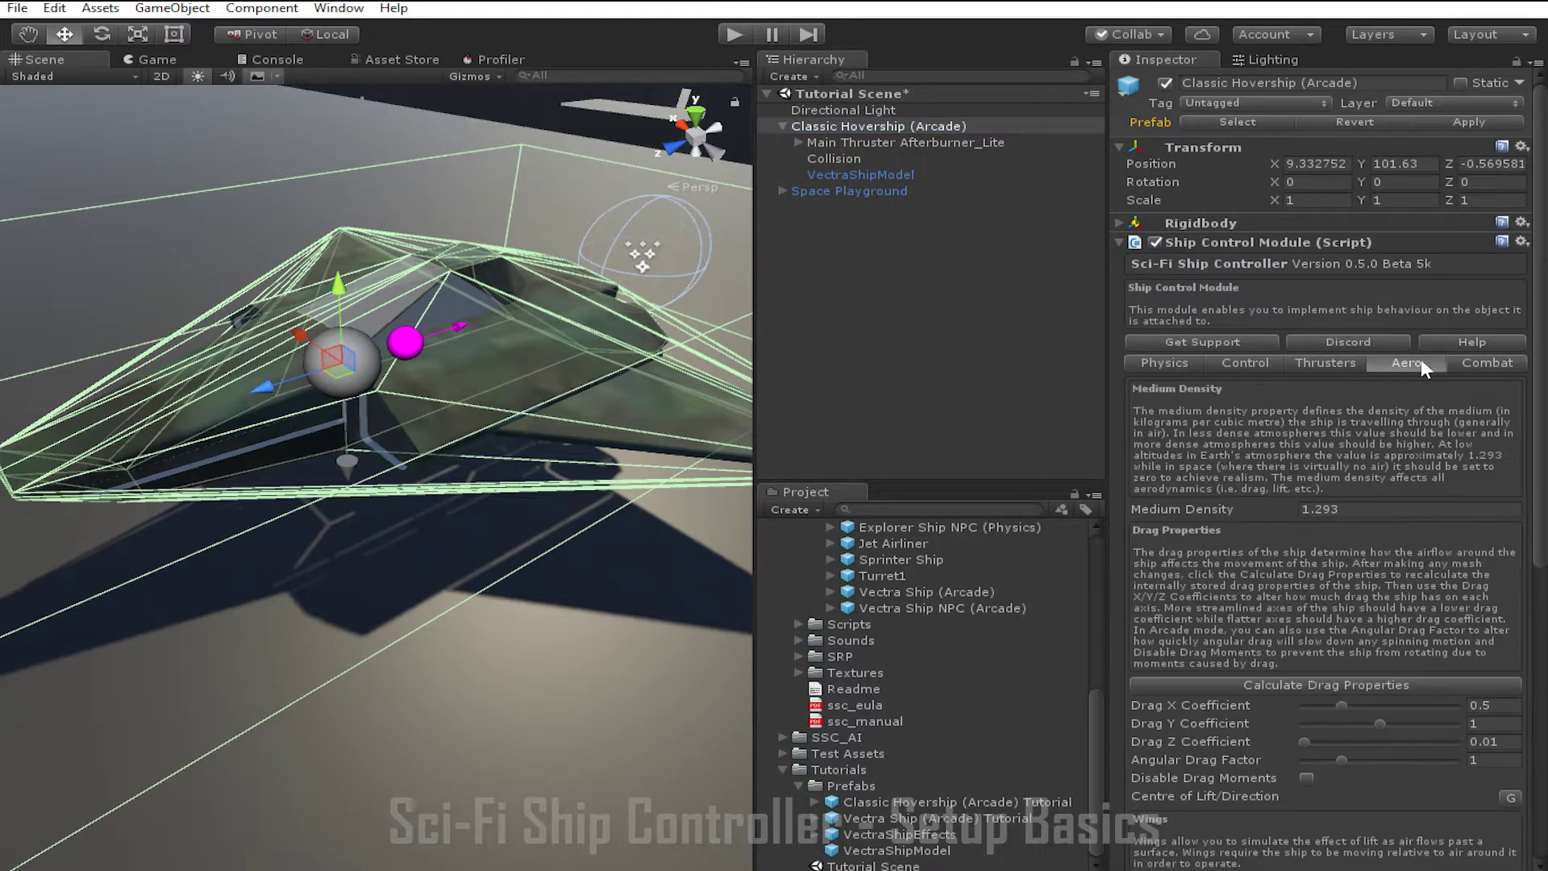
left_click(1385, 684)
left_click(926, 126)
Delete Classic Hovership (Arcade) and create an empty GameObject named 'Cool Spaceship'
key("Delete")
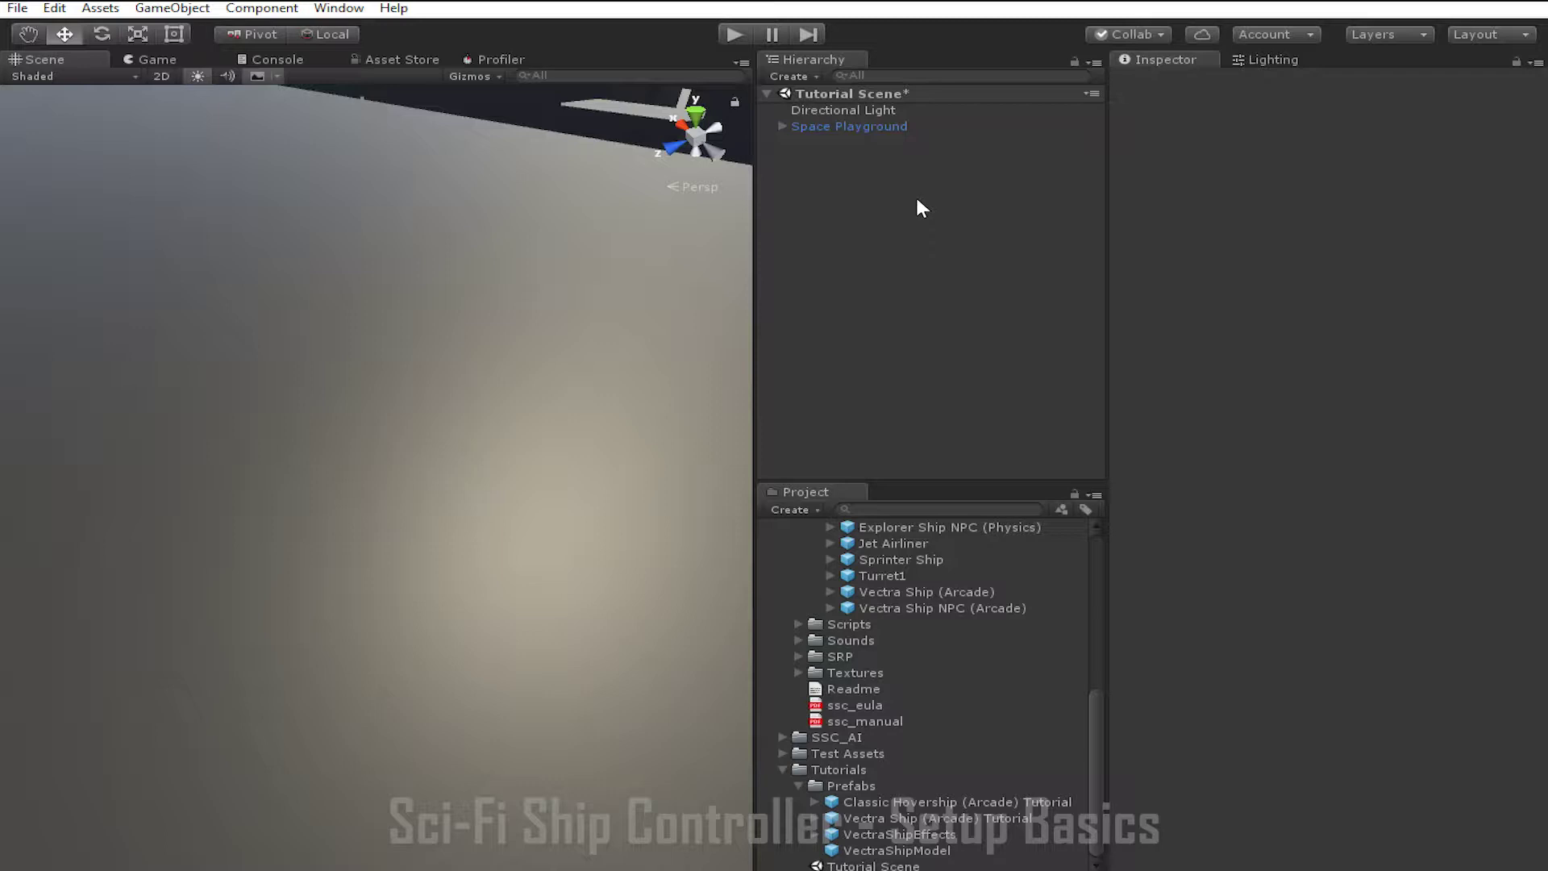
left_click(798, 76)
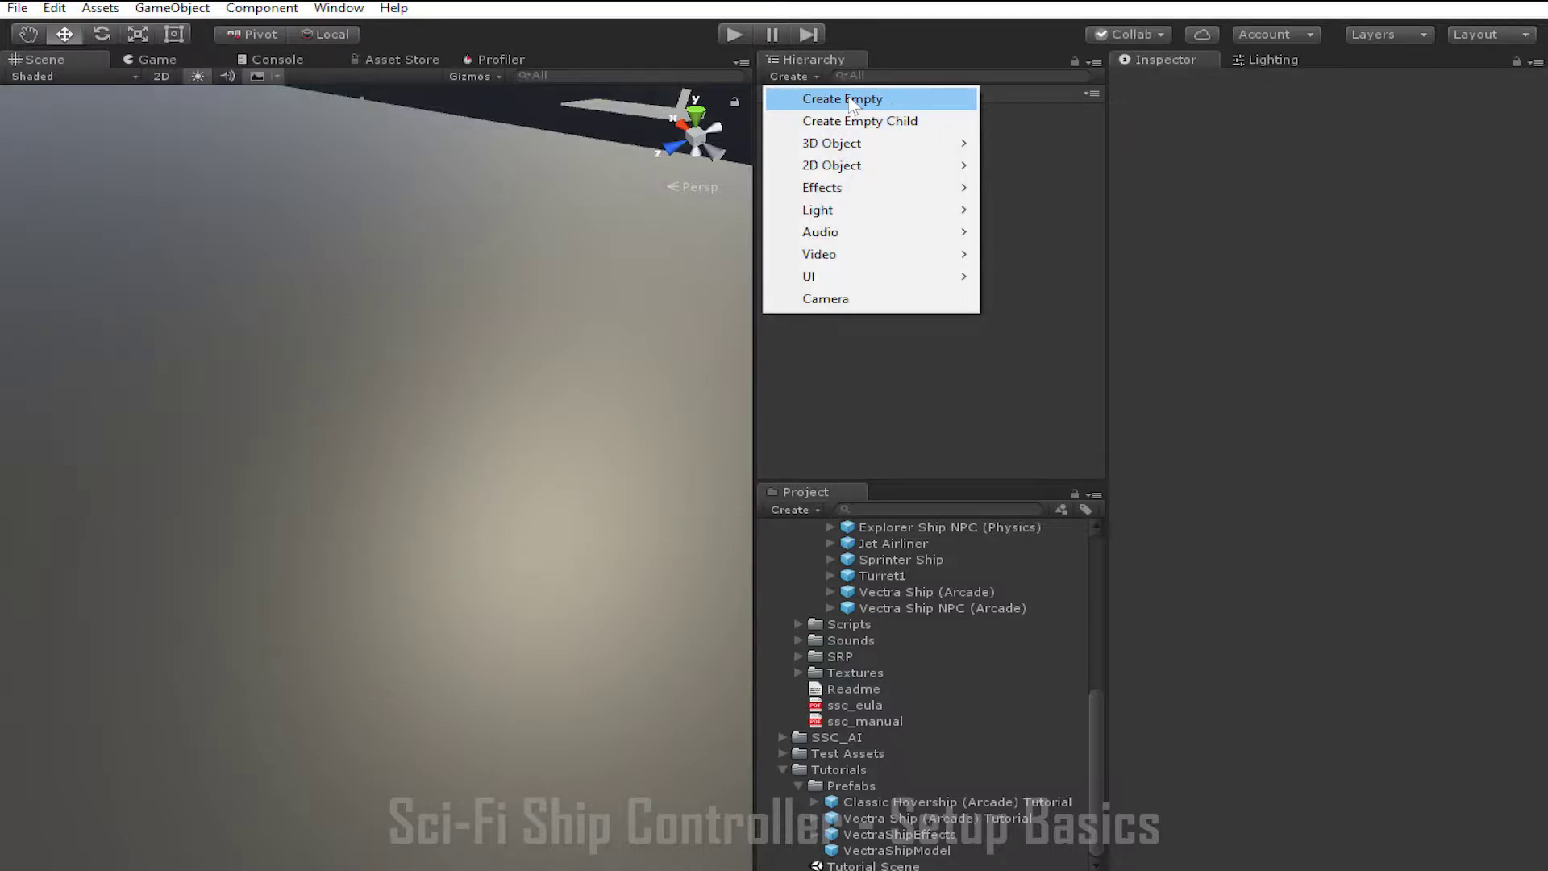
left_click(852, 100)
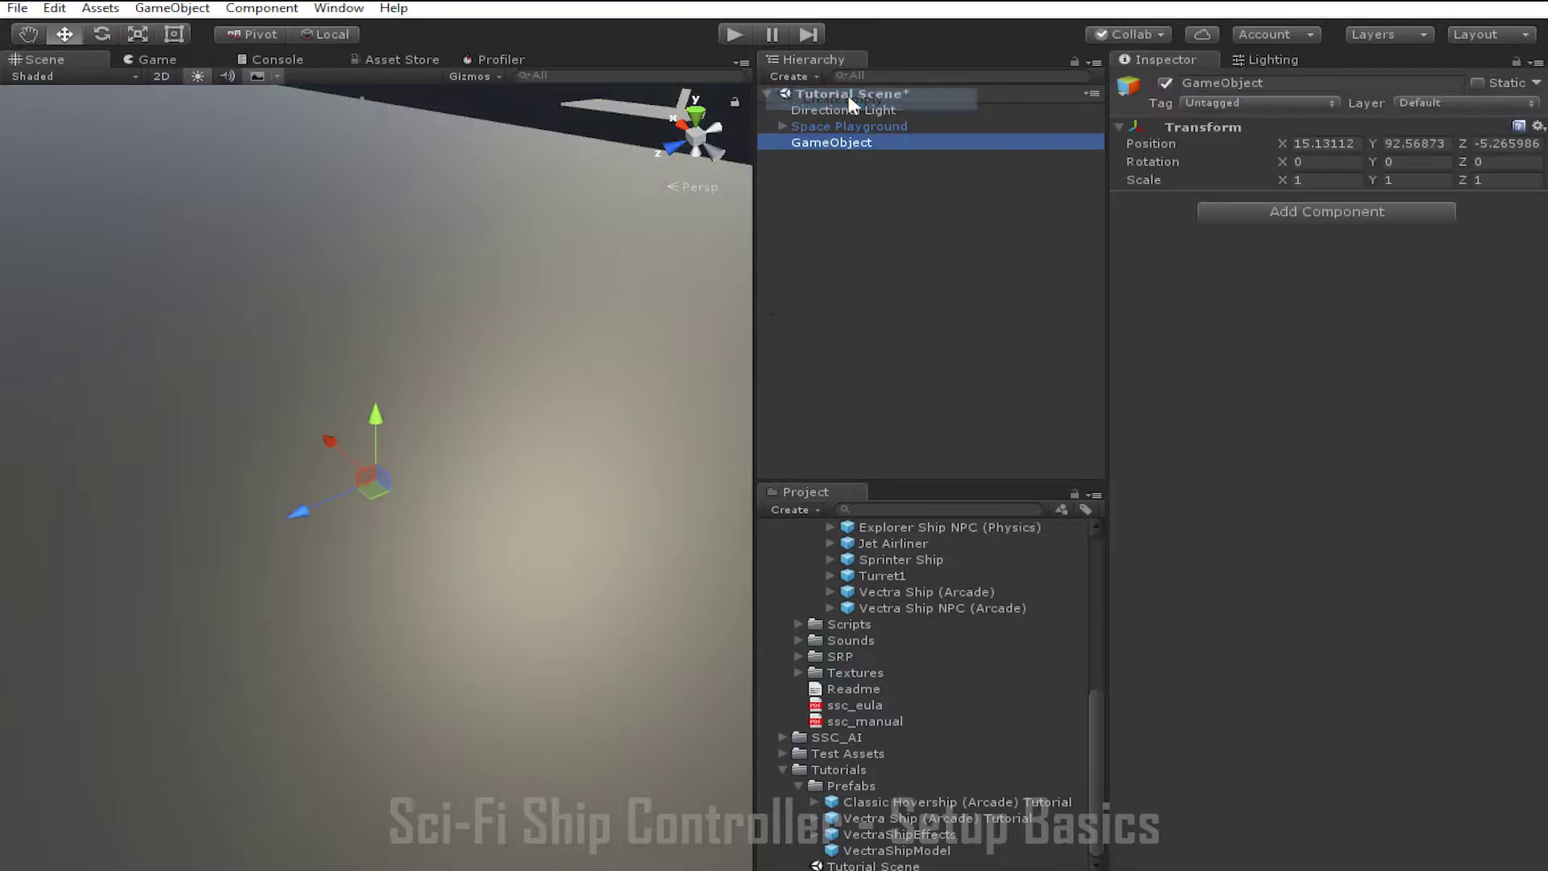
left_click(1275, 80)
type("Cool SP")
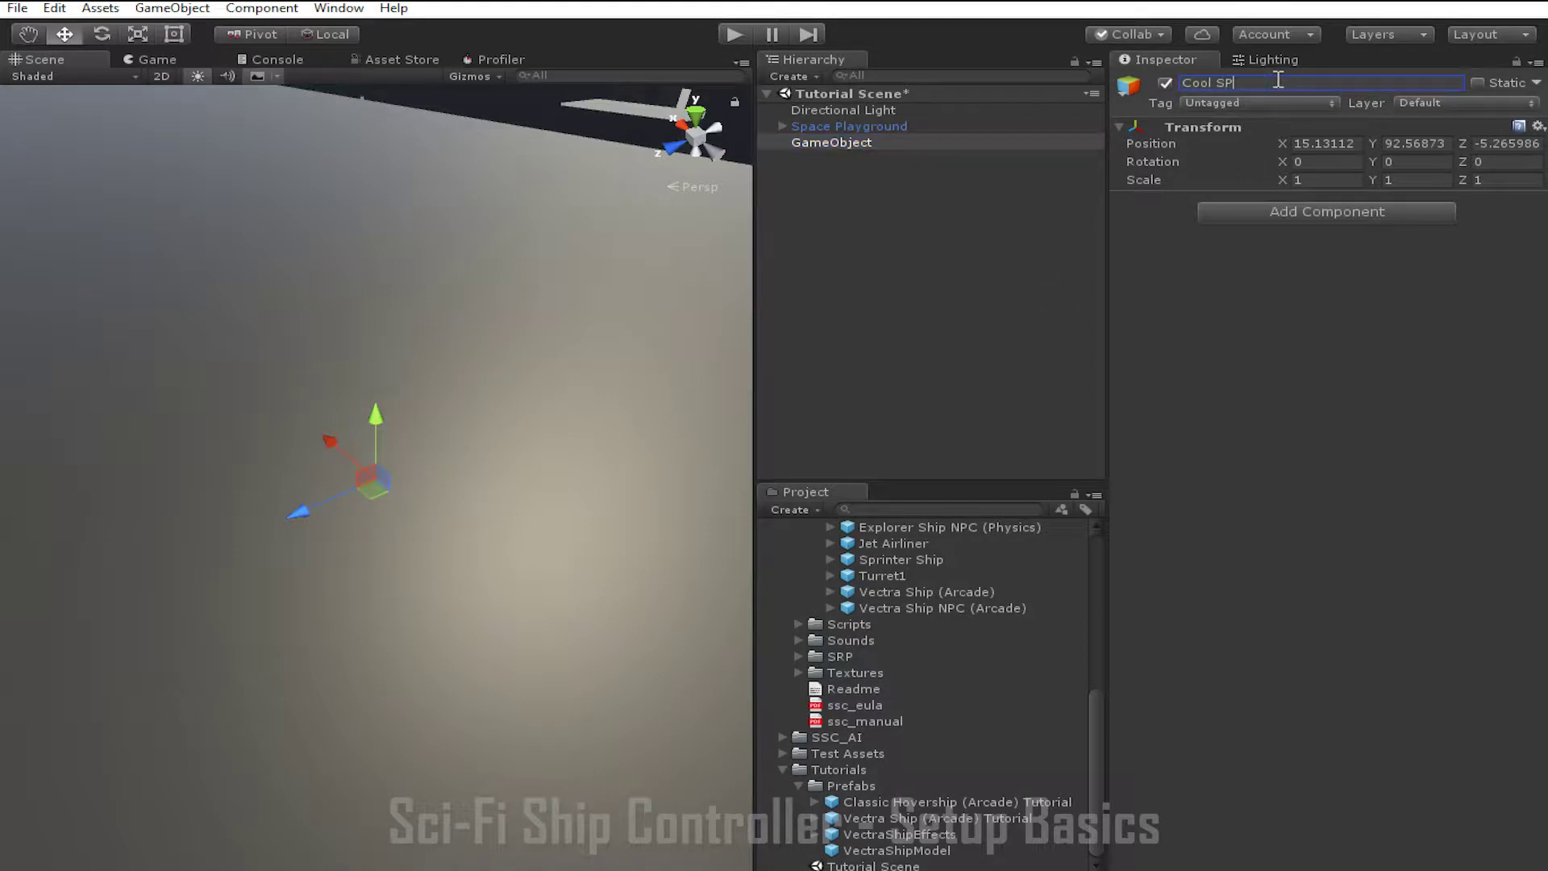
key("BackSpace")
type("paceship")
key("Return")
Add a Sci-Fi Ship Controller Ship Control Module to Cool Spaceship
left_click(1345, 213)
scroll(1363, 371, "down", 5)
left_click(1270, 416)
left_click(1326, 393)
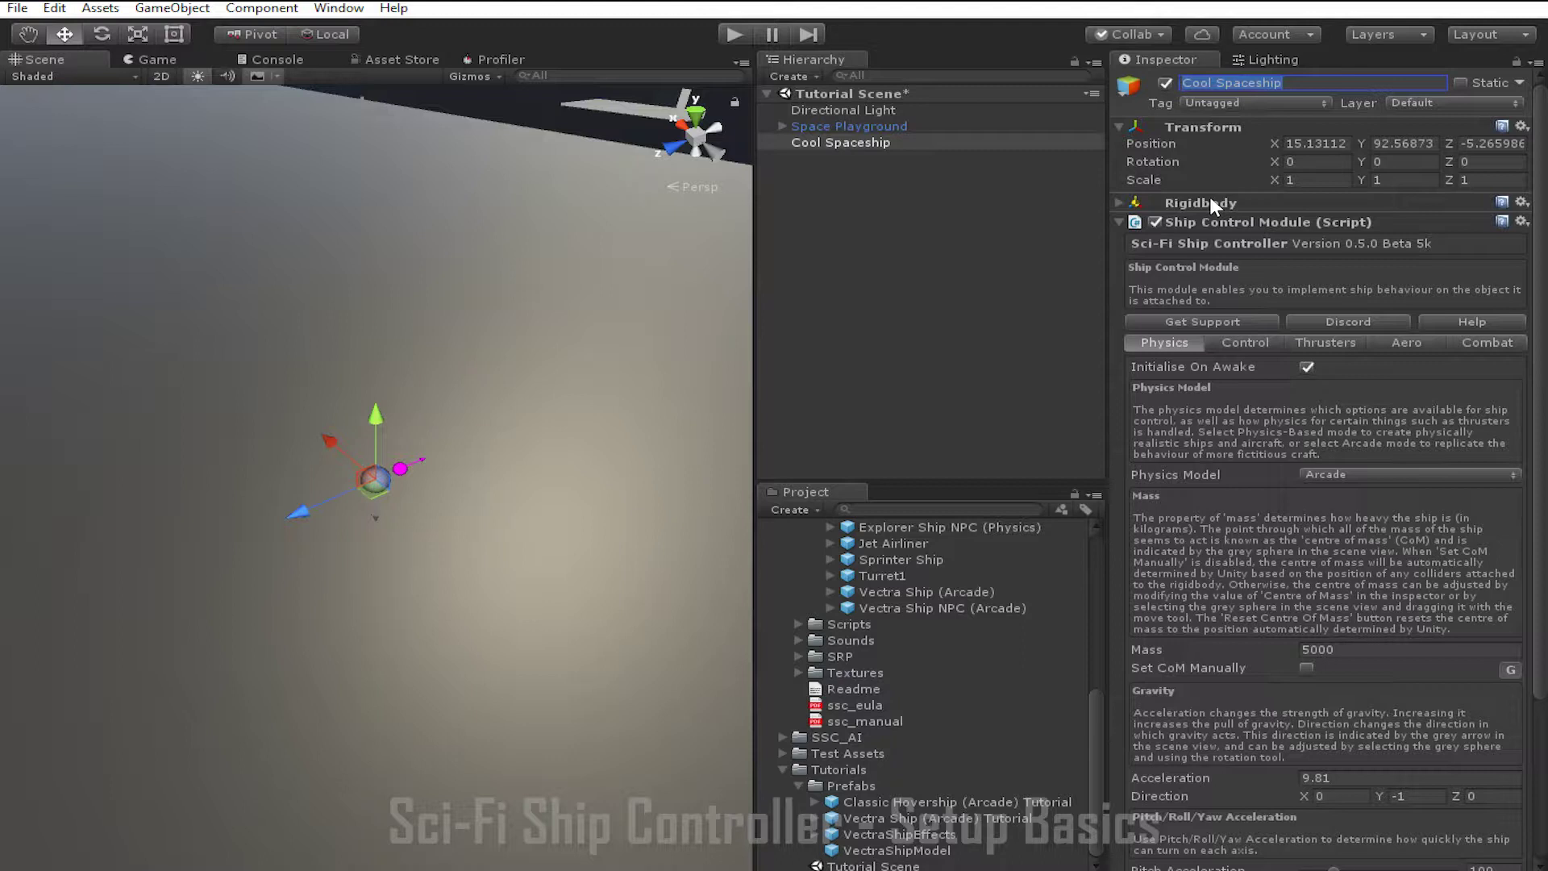
Set the Rigidbody's Interpolate option to Interpolate
left_click(1117, 201)
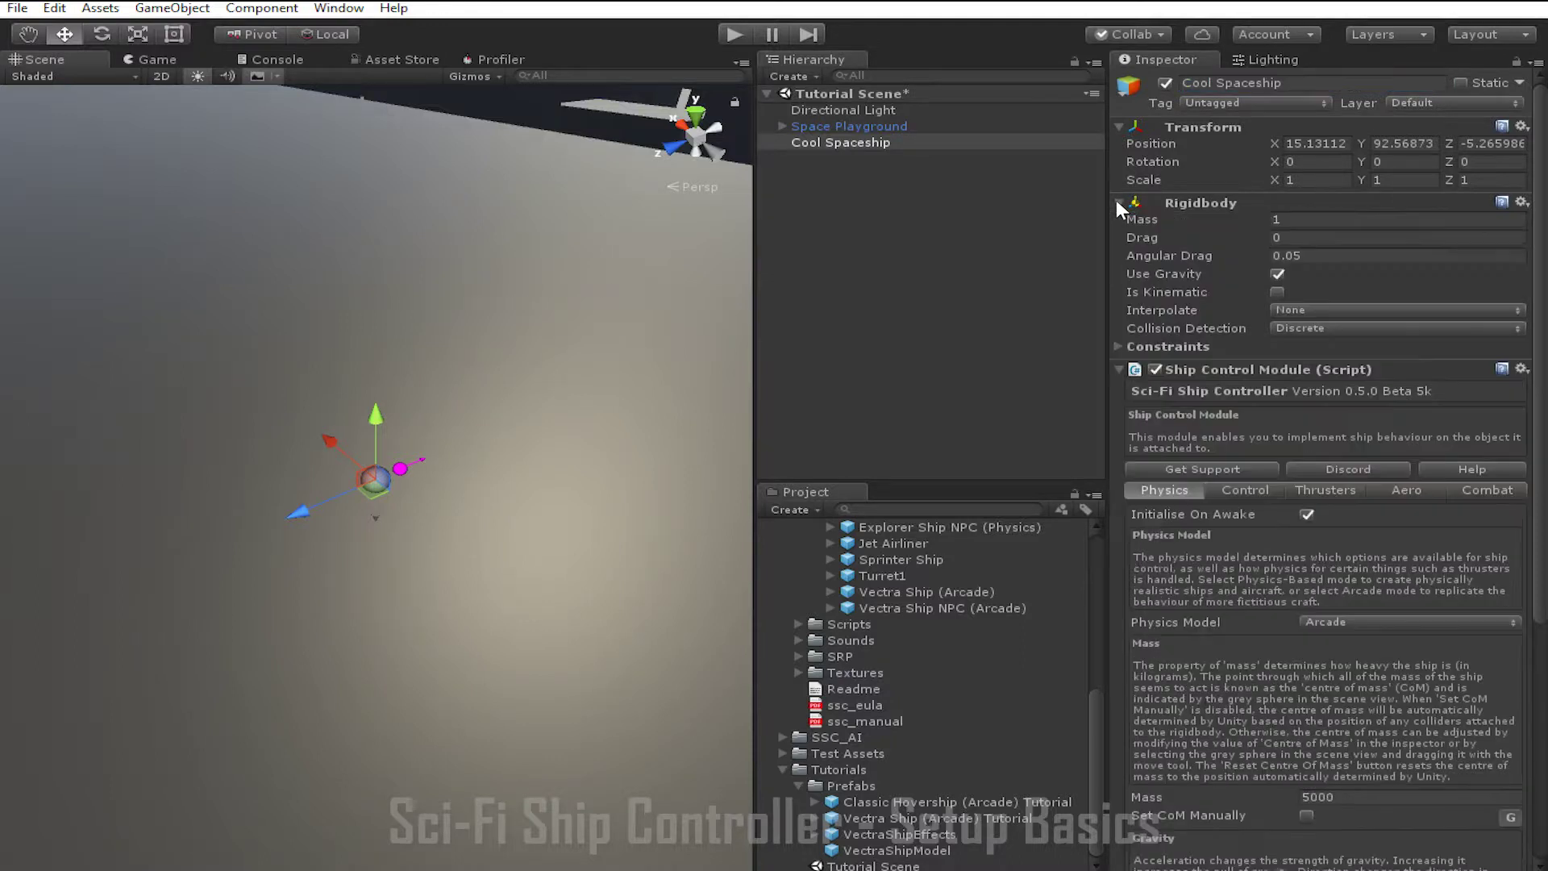
left_click(1303, 309)
left_click(1348, 355)
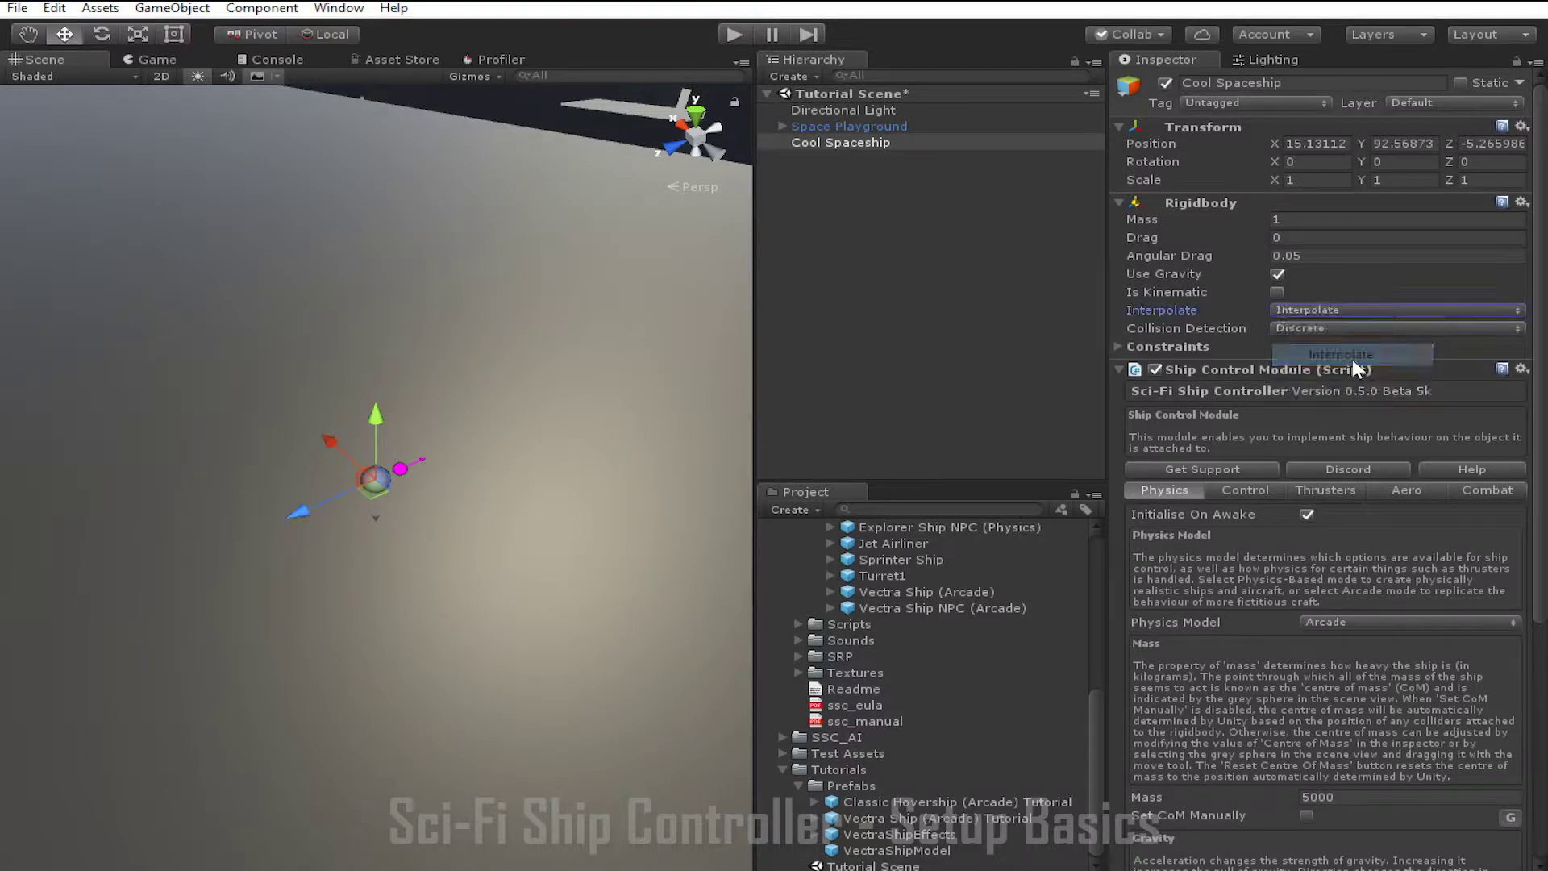
left_click(1118, 201)
scroll(1372, 443, "down", 5)
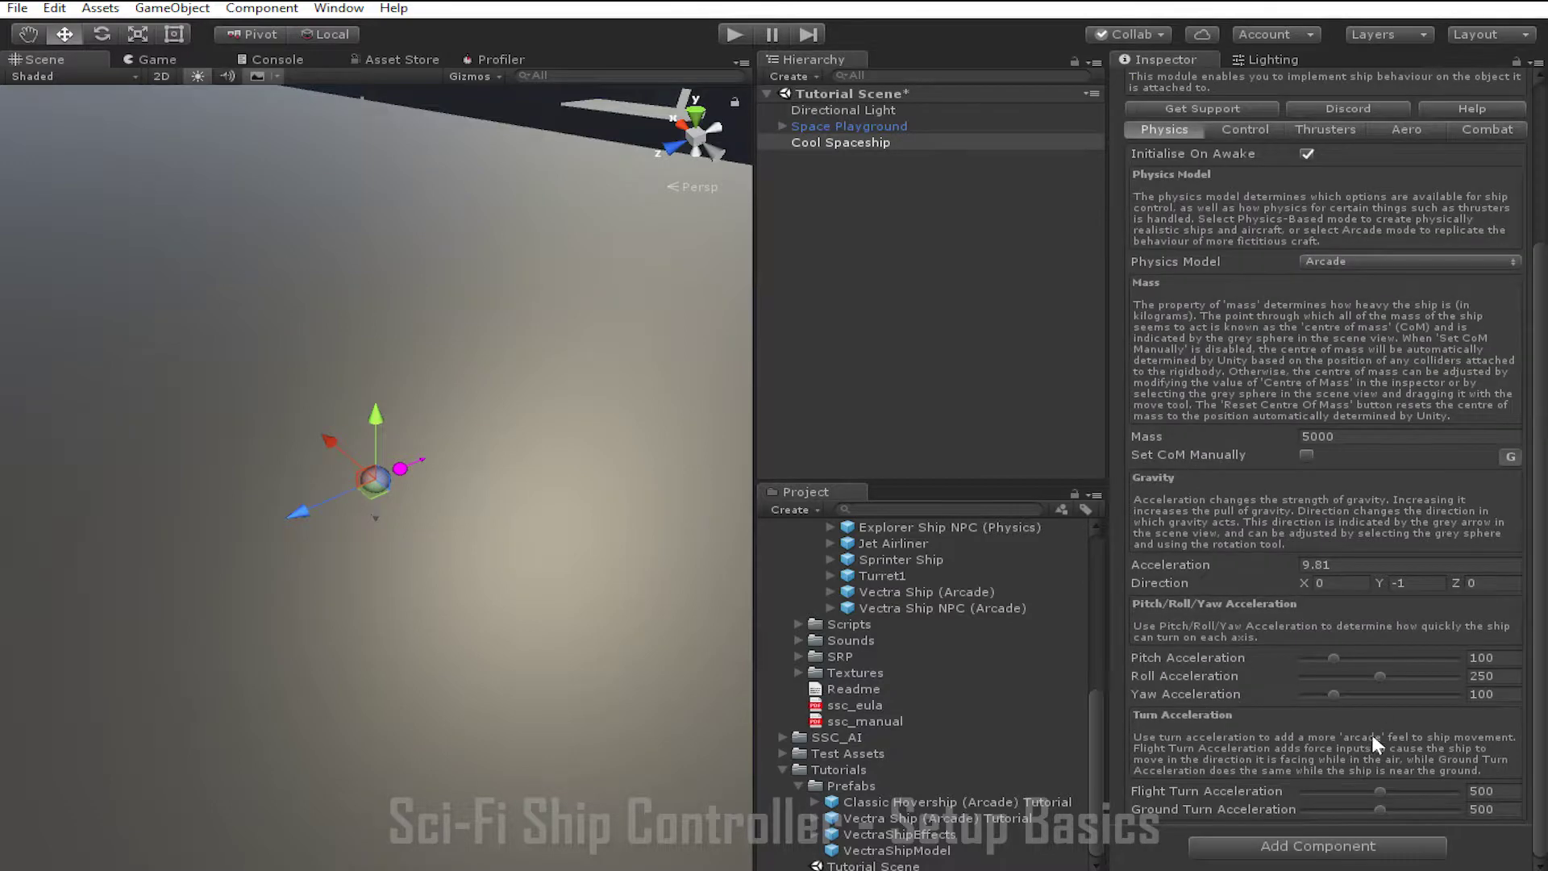
Add a Sci-Fi Ship Controller Player Input Module to Cool Spaceship
left_click(1368, 847)
scroll(1314, 701, "down", 3)
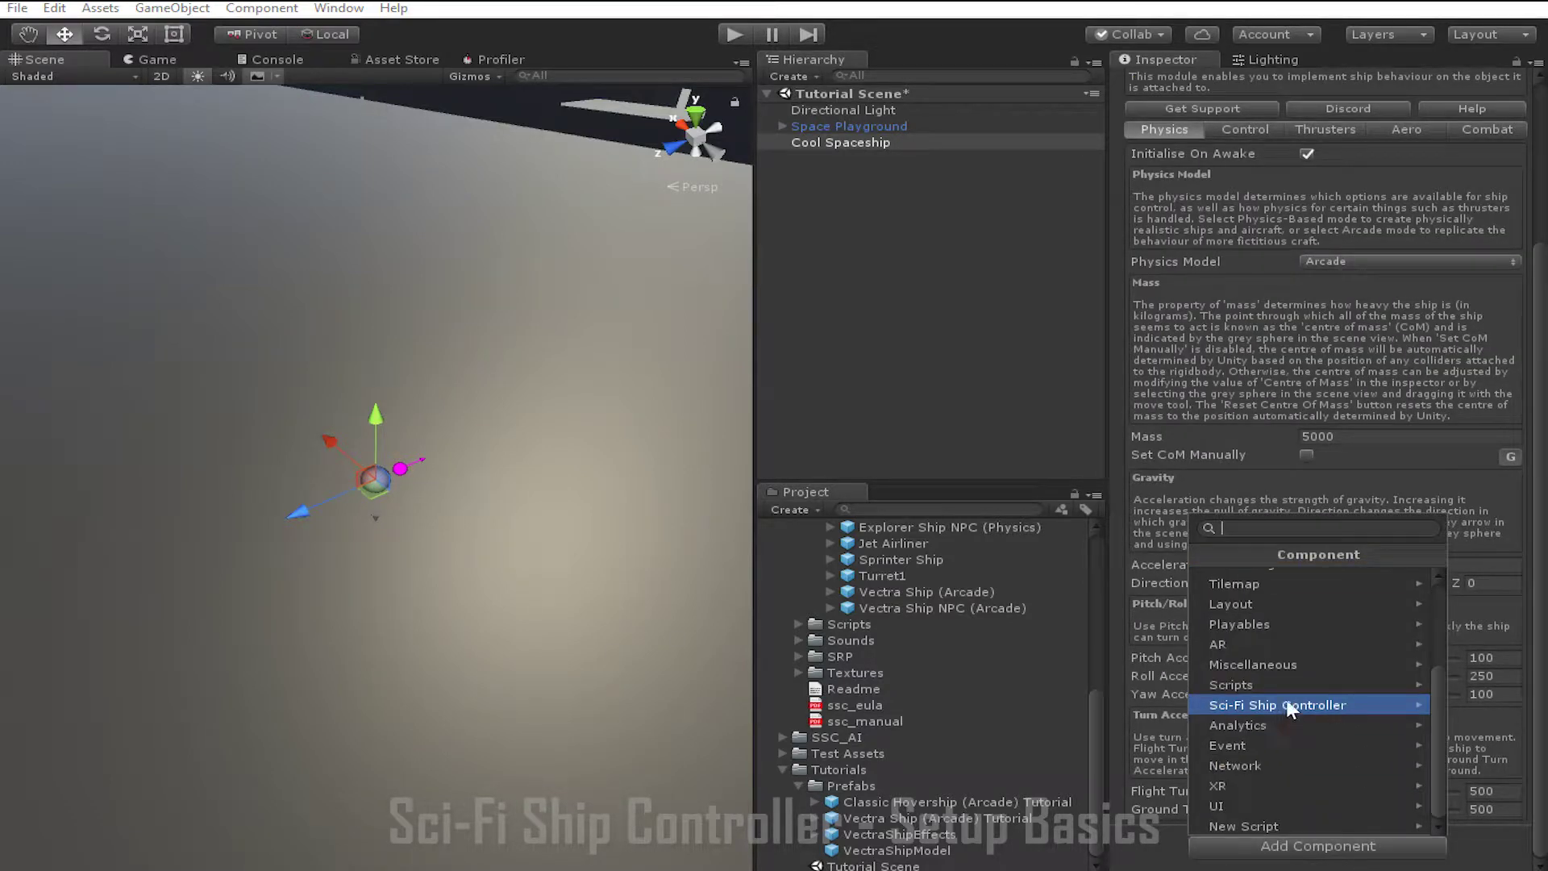
left_click(1288, 706)
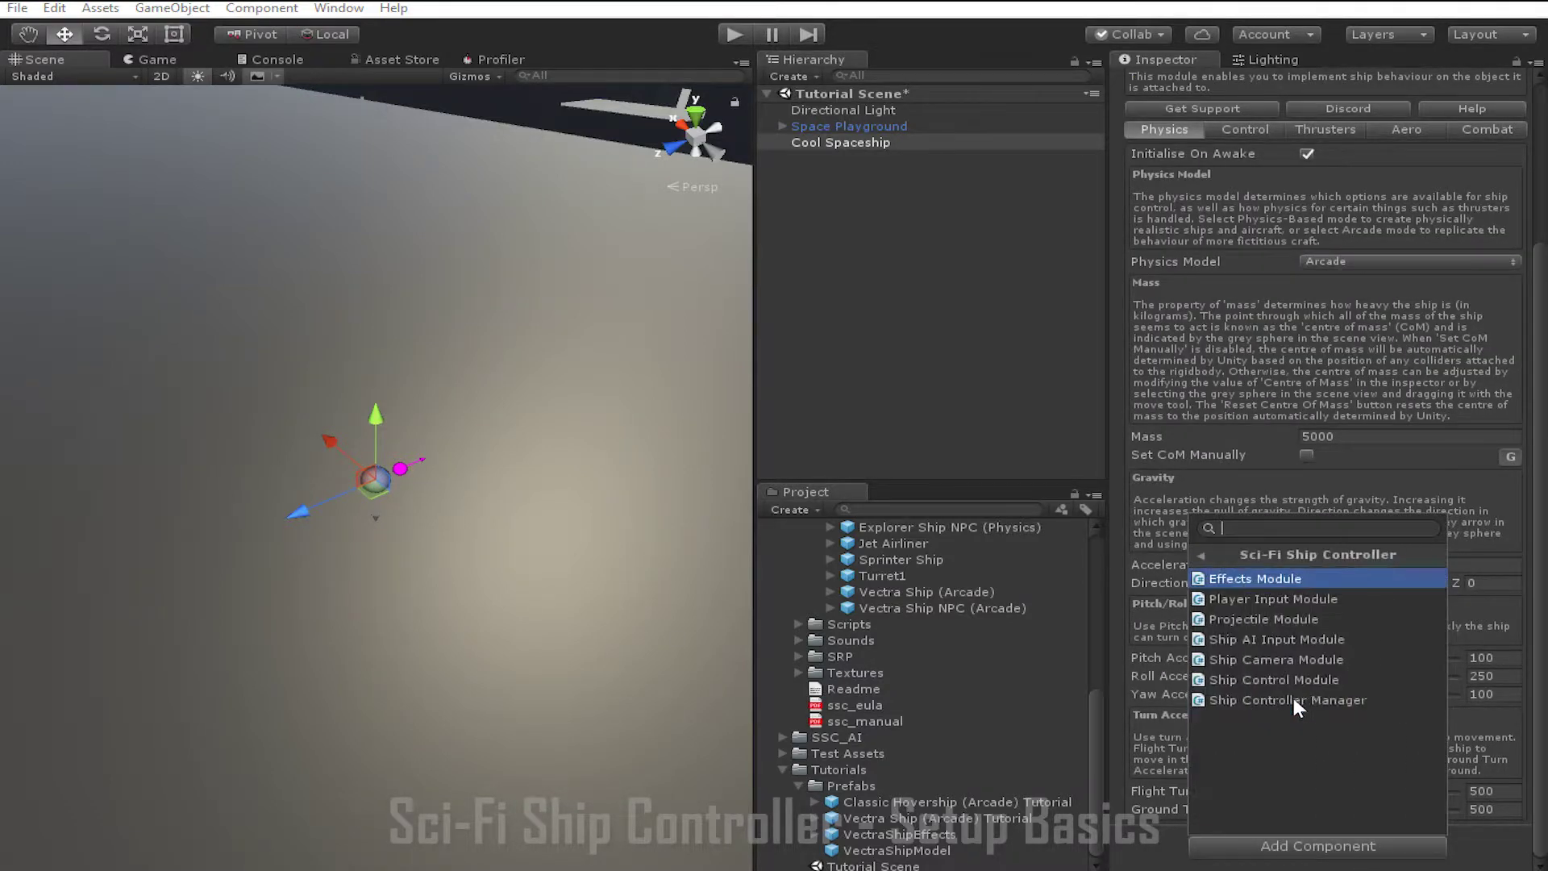
left_click(1287, 600)
scroll(1286, 602, "down", 8)
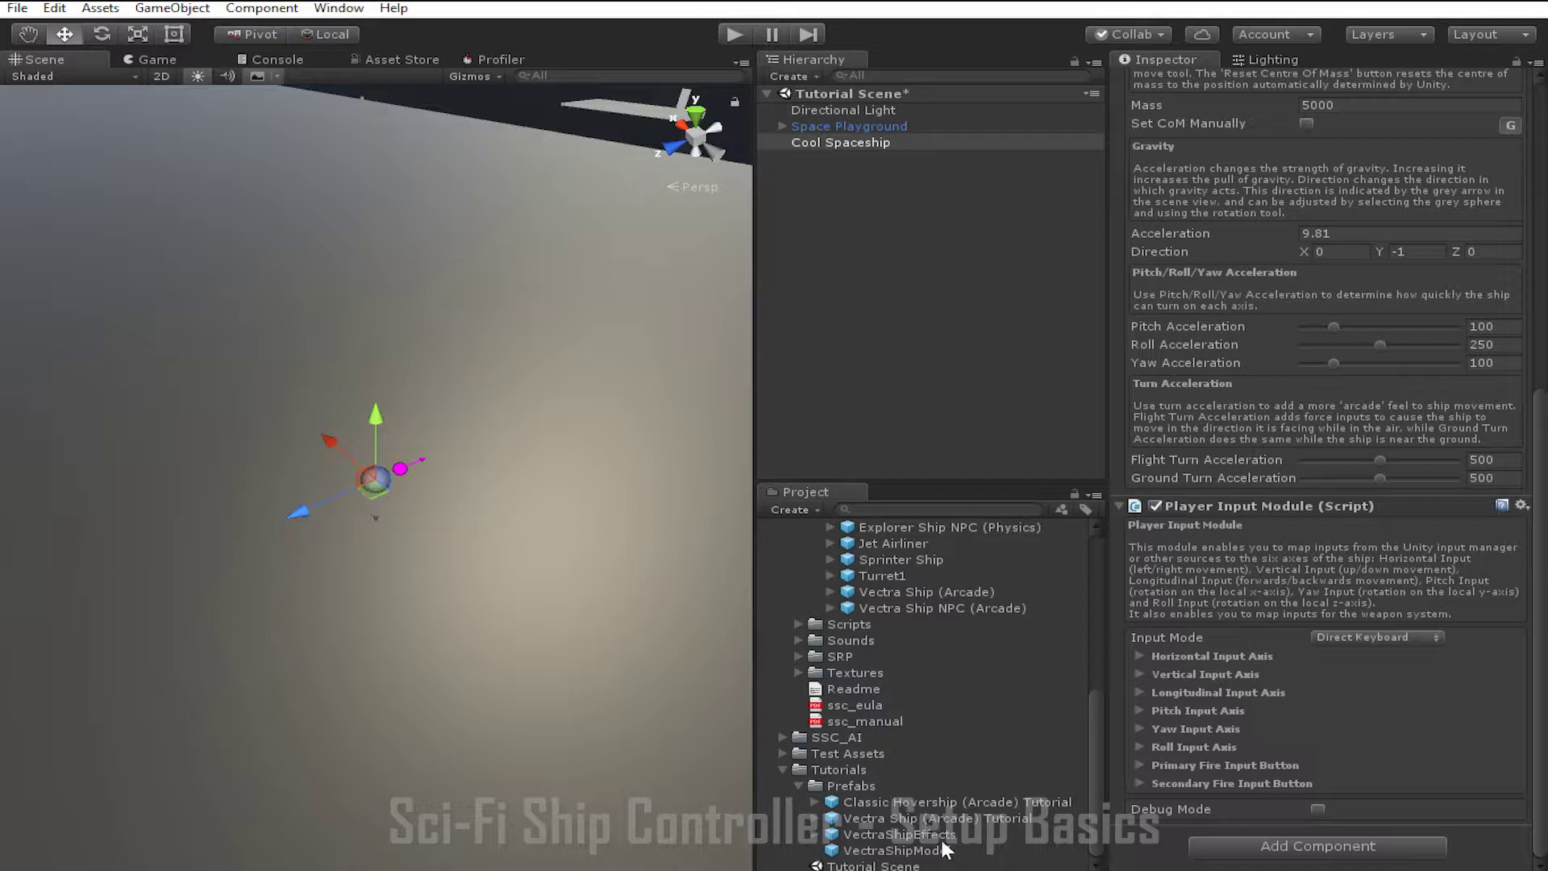
Parent VectraShipModel under Cool Spaceship and raise Cool Spaceship to about Y 101.43
left_click_drag(929, 849, 863, 145)
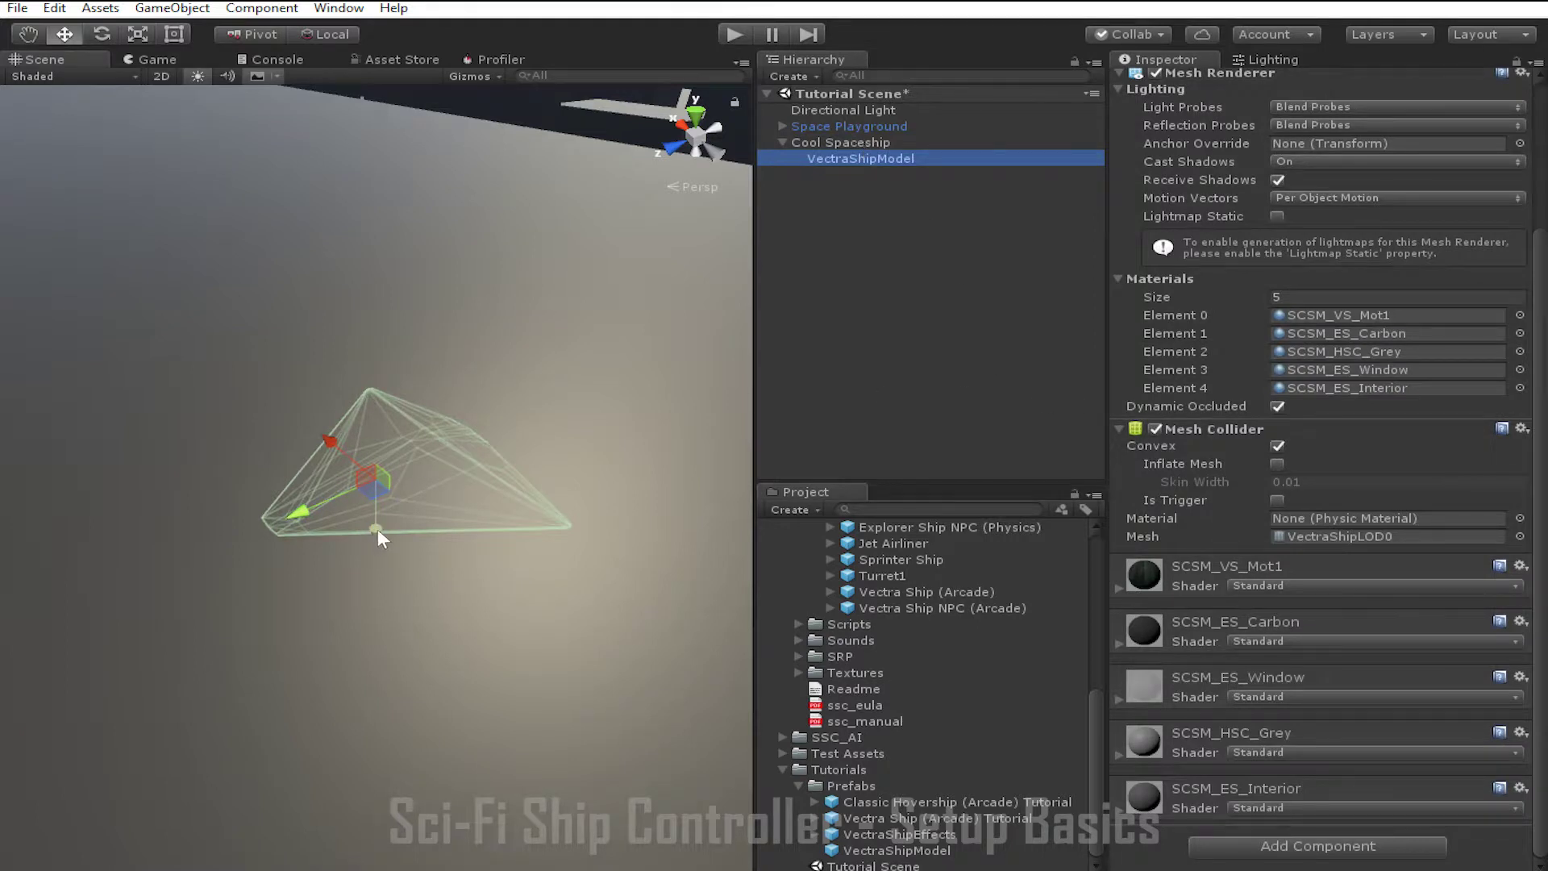
left_click_drag(377, 528, 394, 353)
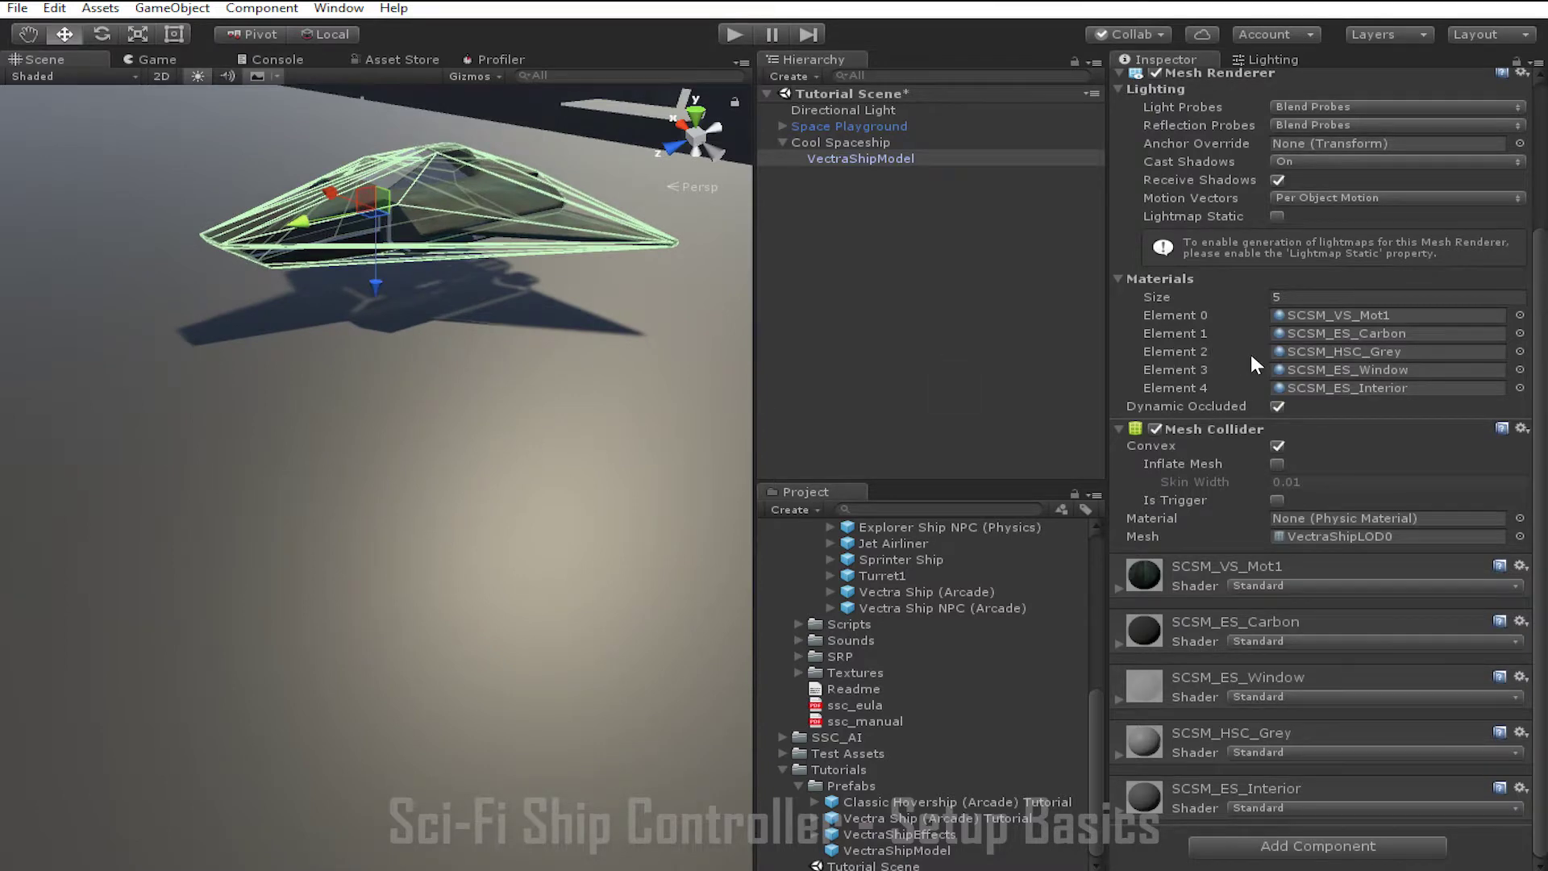
scroll(1250, 355, "up", 4)
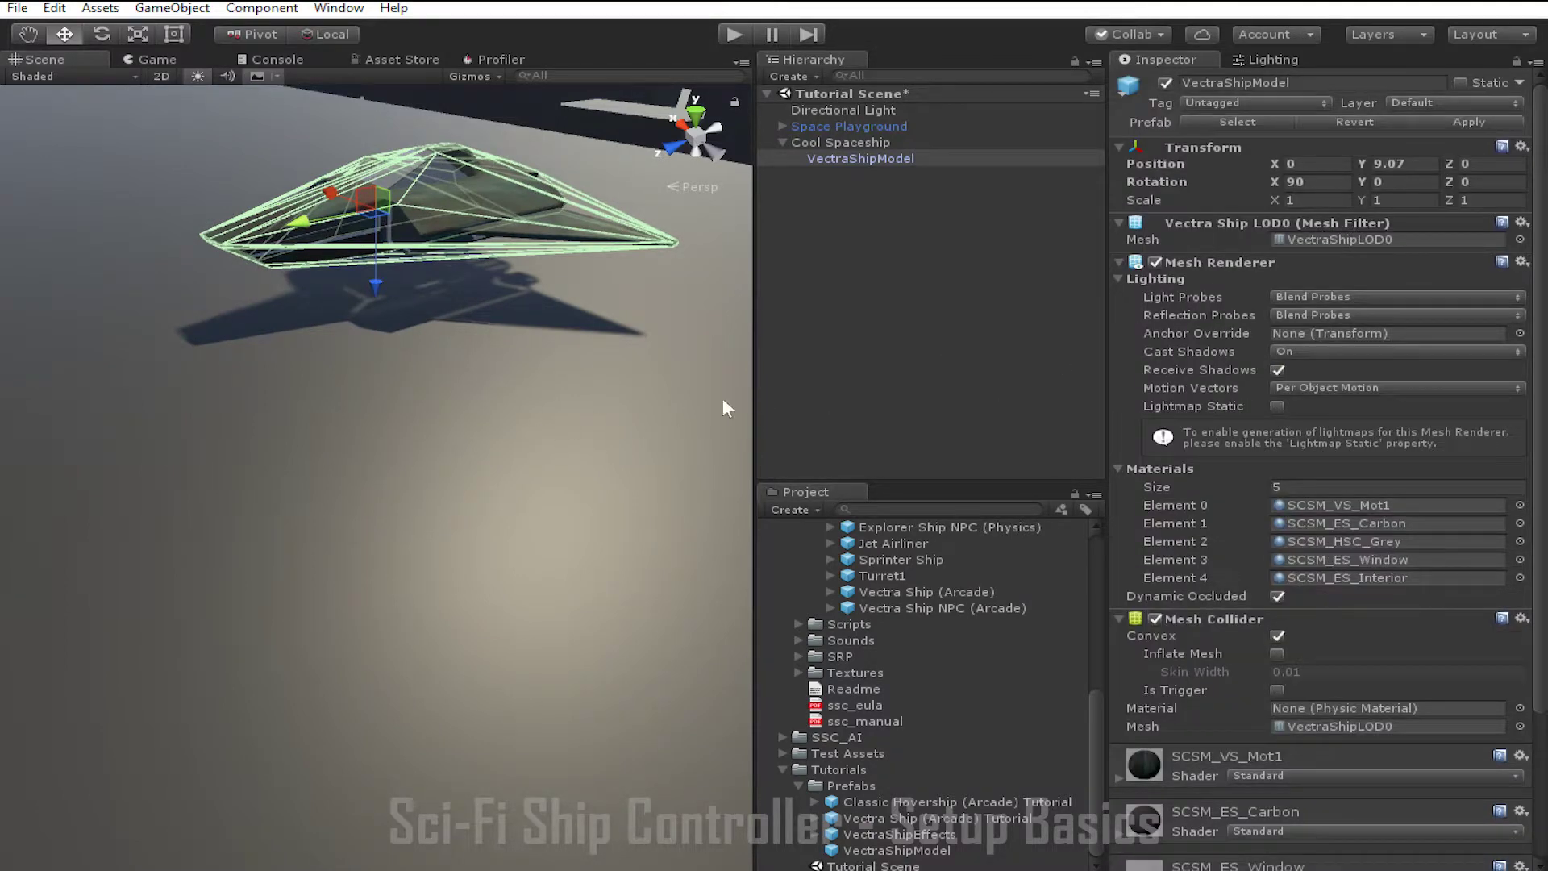
key("ctrl+z")
left_click(884, 142)
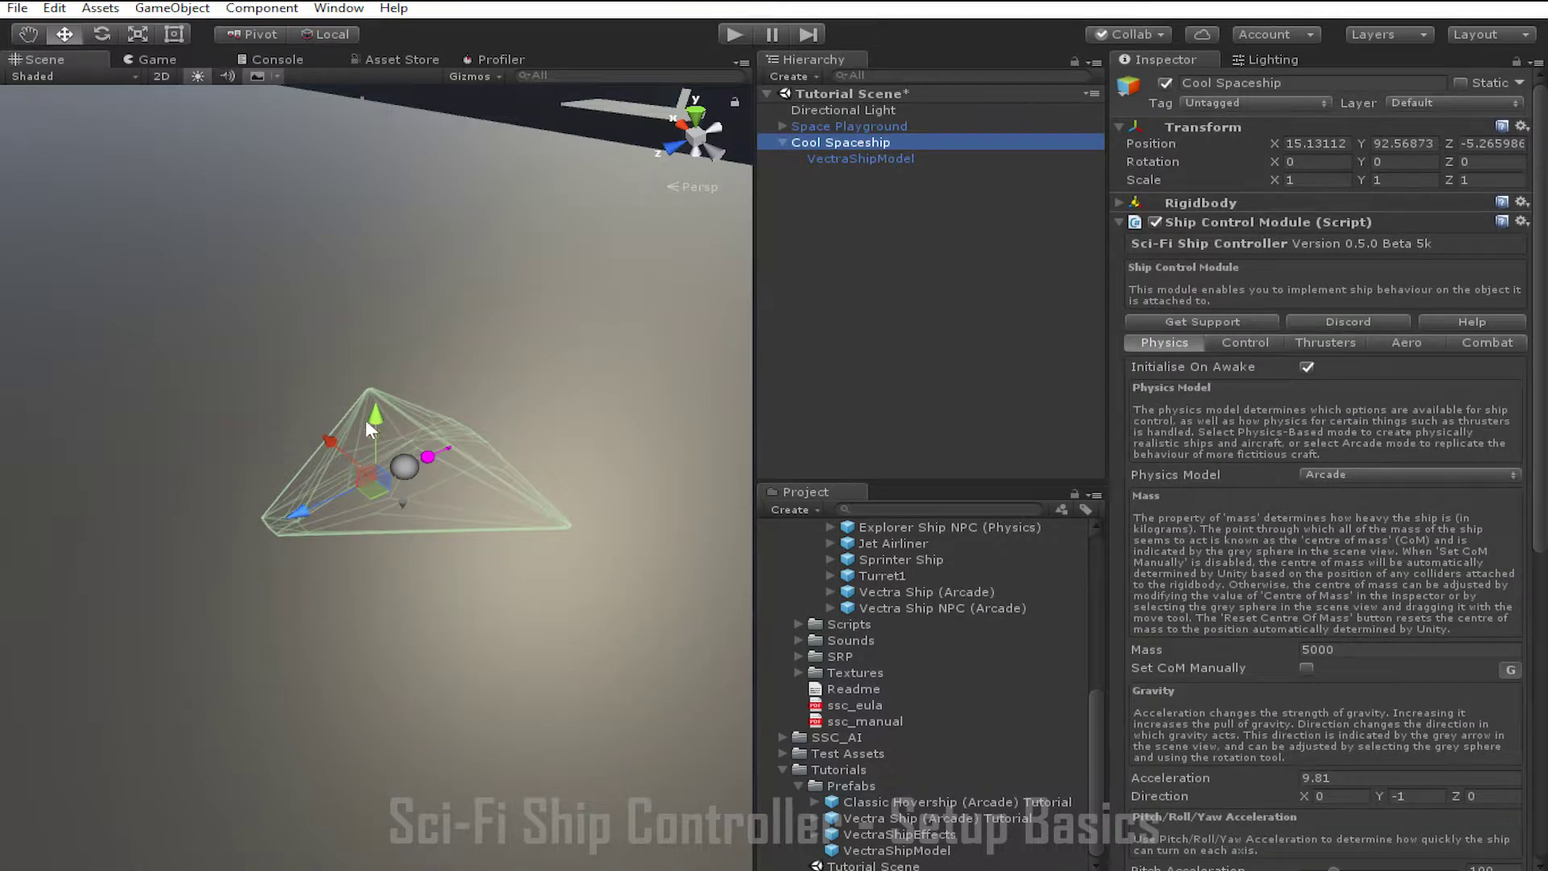
left_click_drag(370, 408, 380, 250)
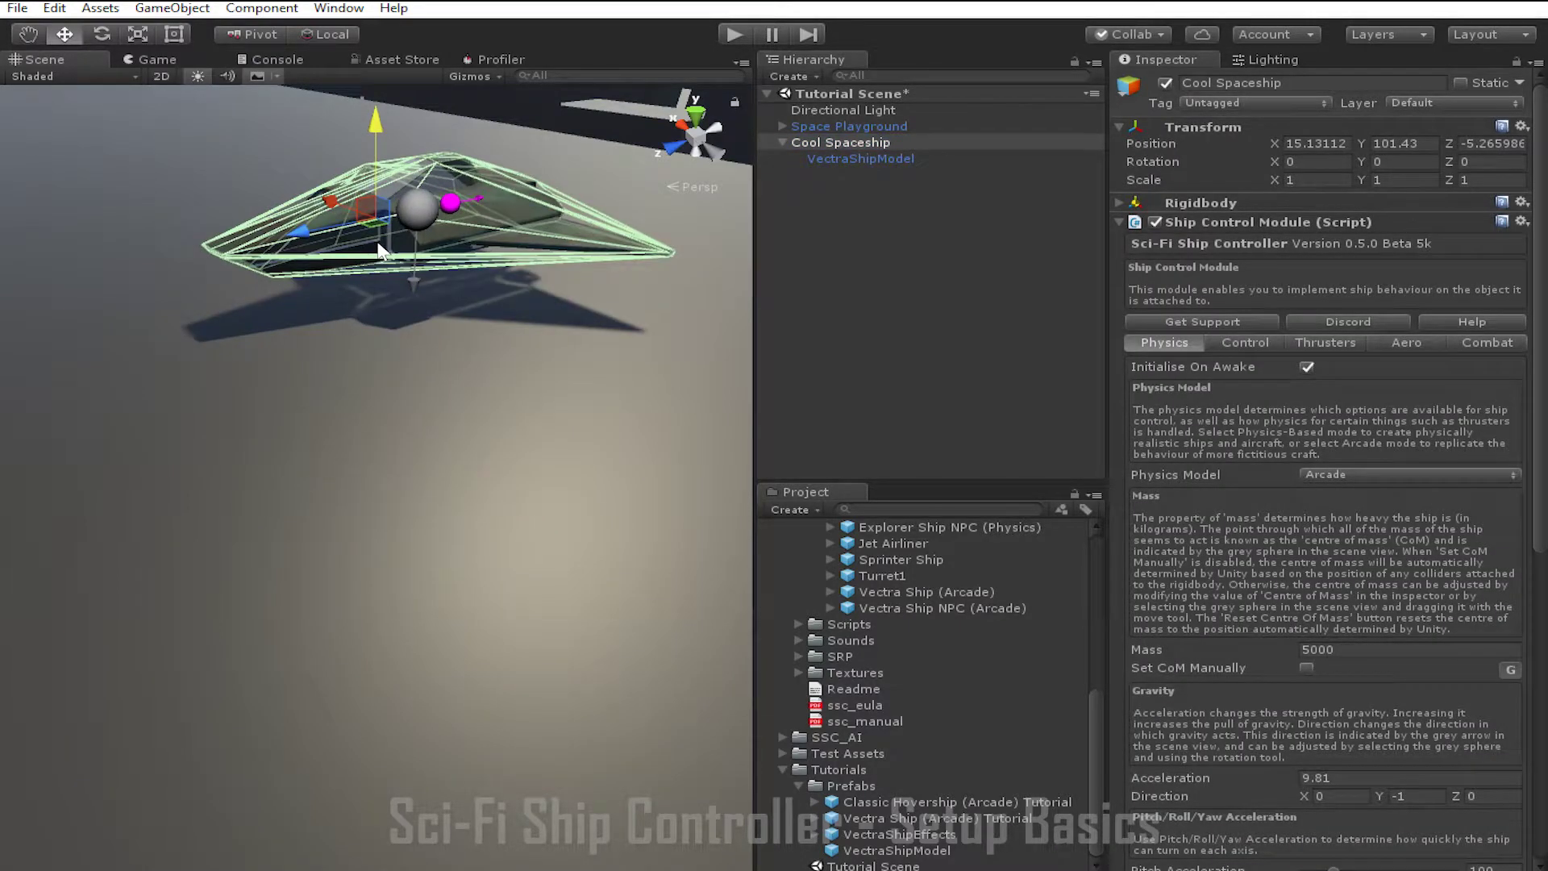
left_click(849, 159)
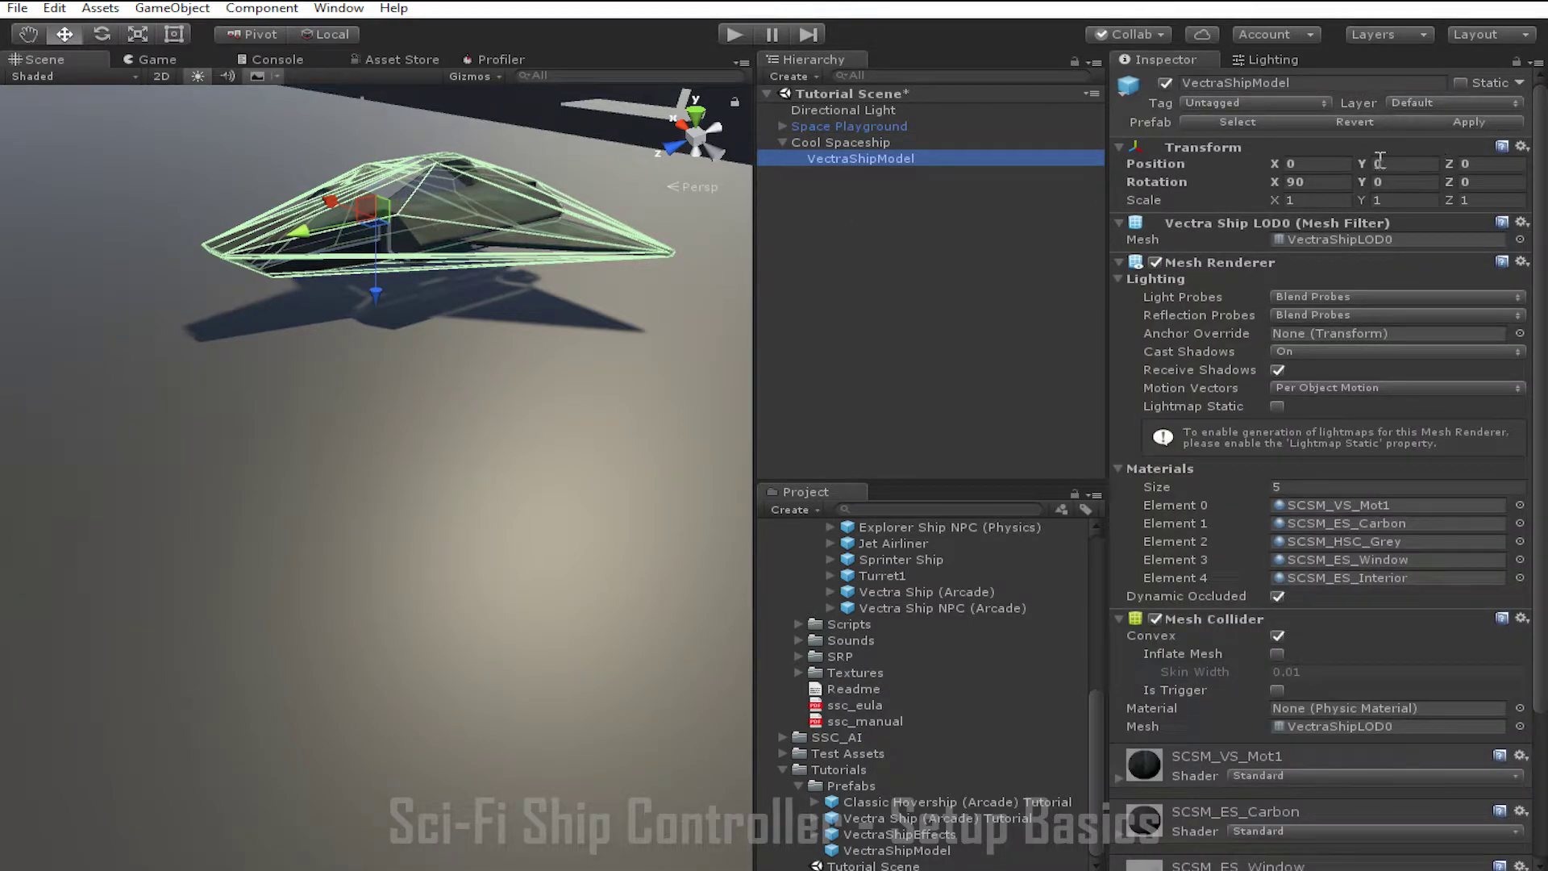
Recalculate Cool Spaceship's drag properties on the Aero tab, then return to the Physics tab
left_click(870, 144)
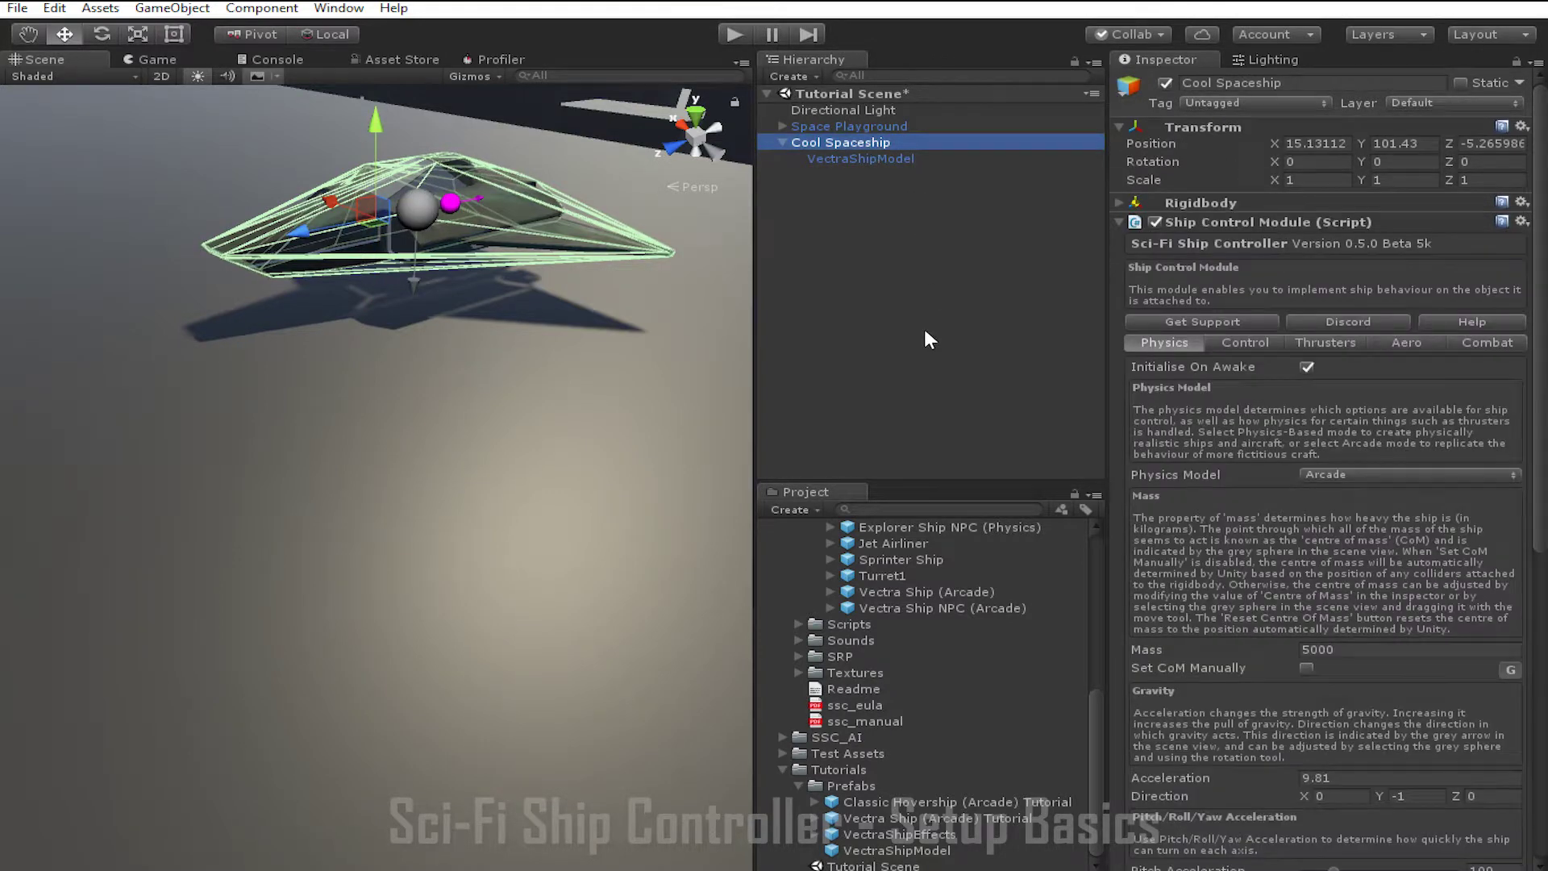
left_click(1378, 339)
scroll(1419, 654, "down", 3)
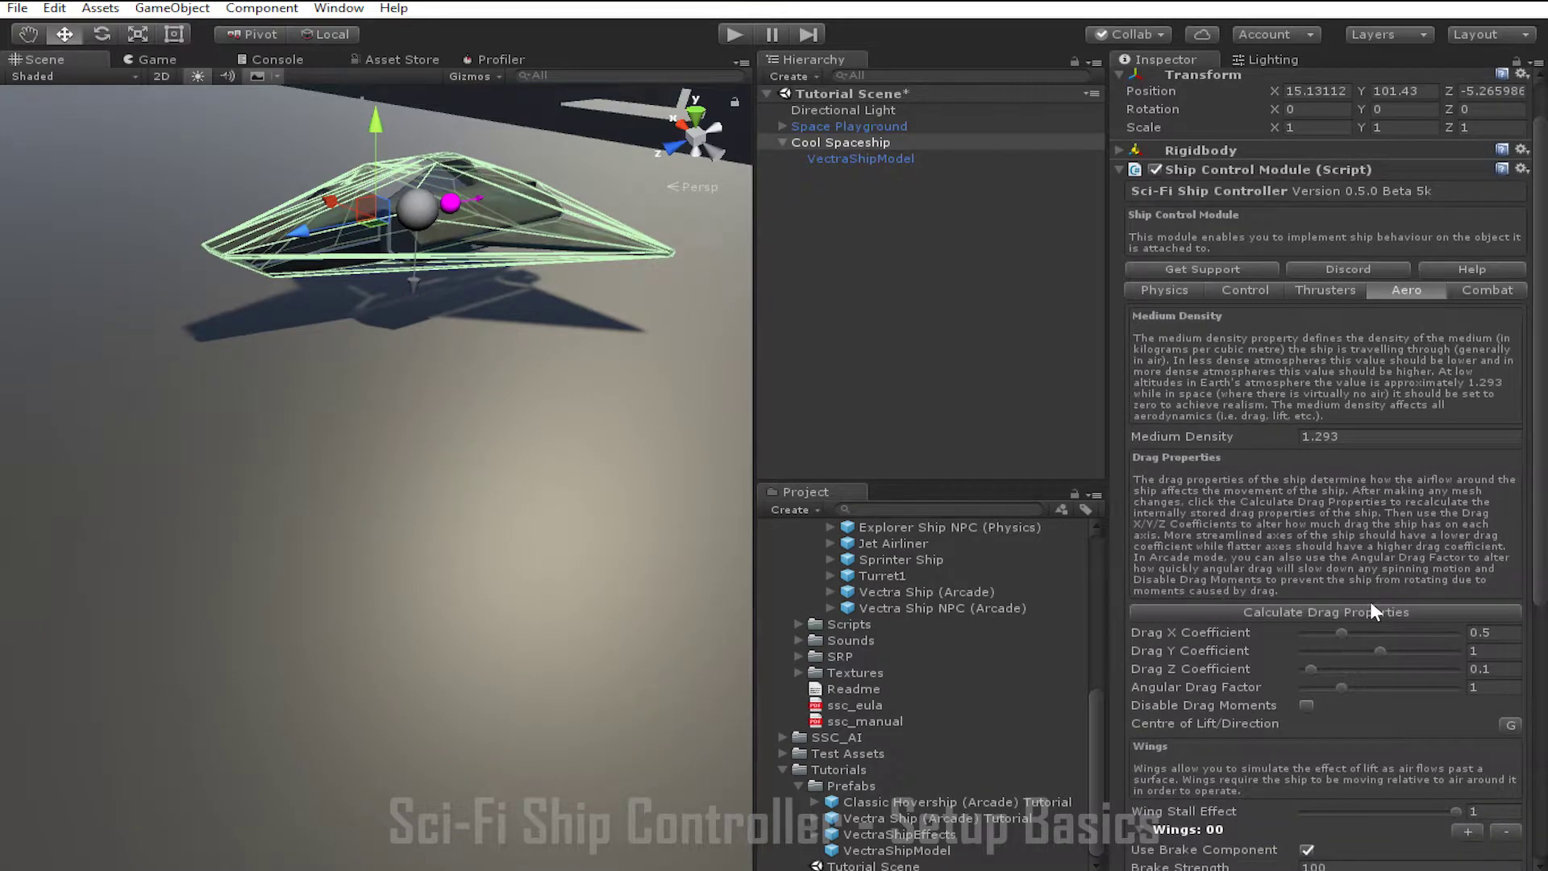
left_click(1361, 613)
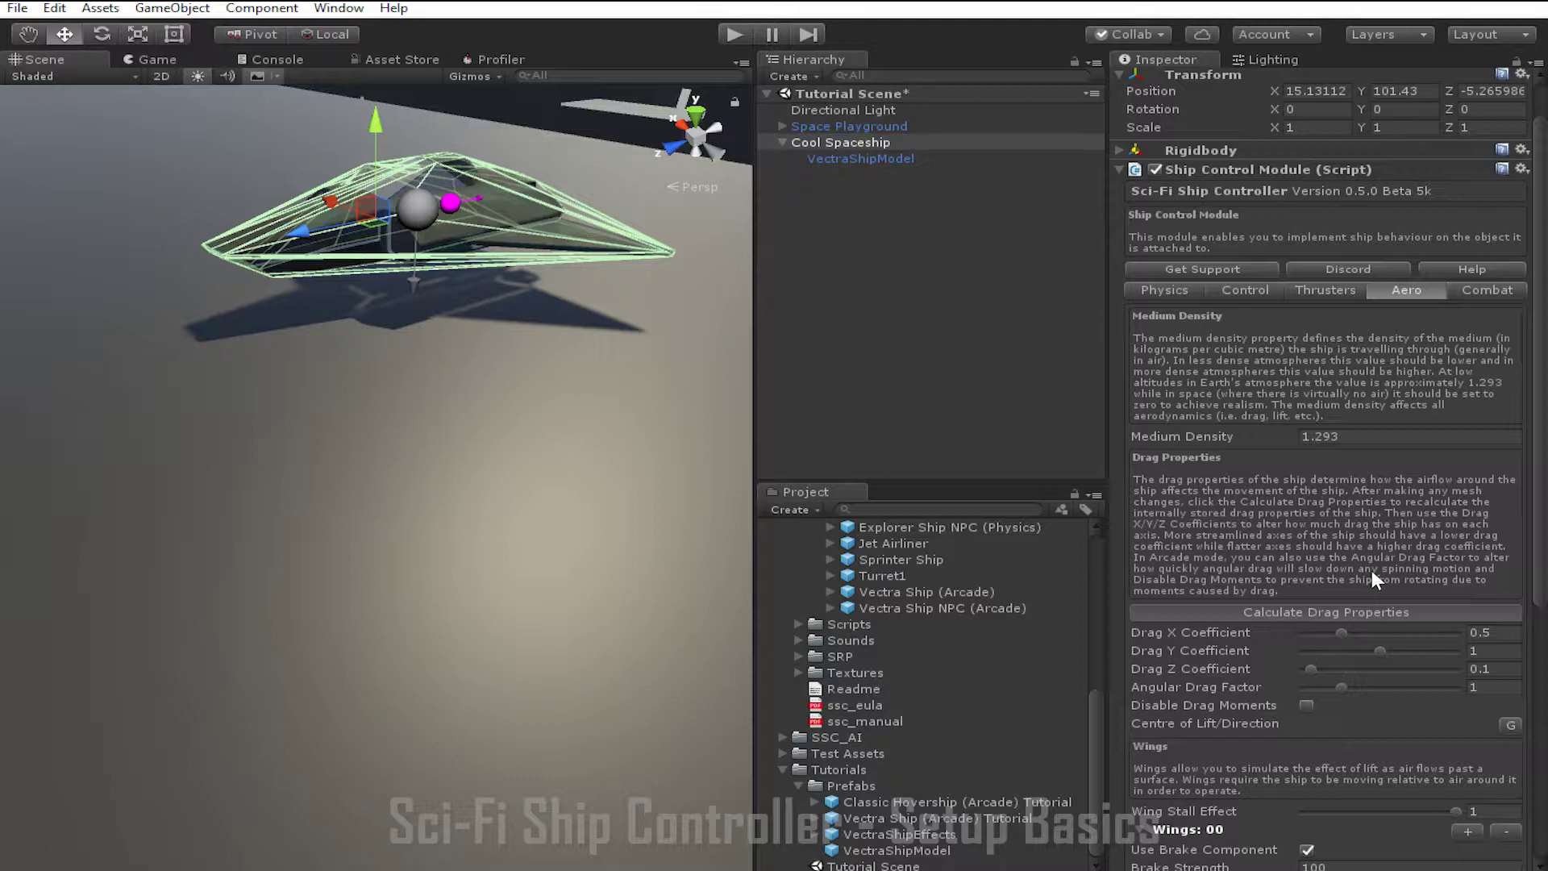
left_click(1162, 288)
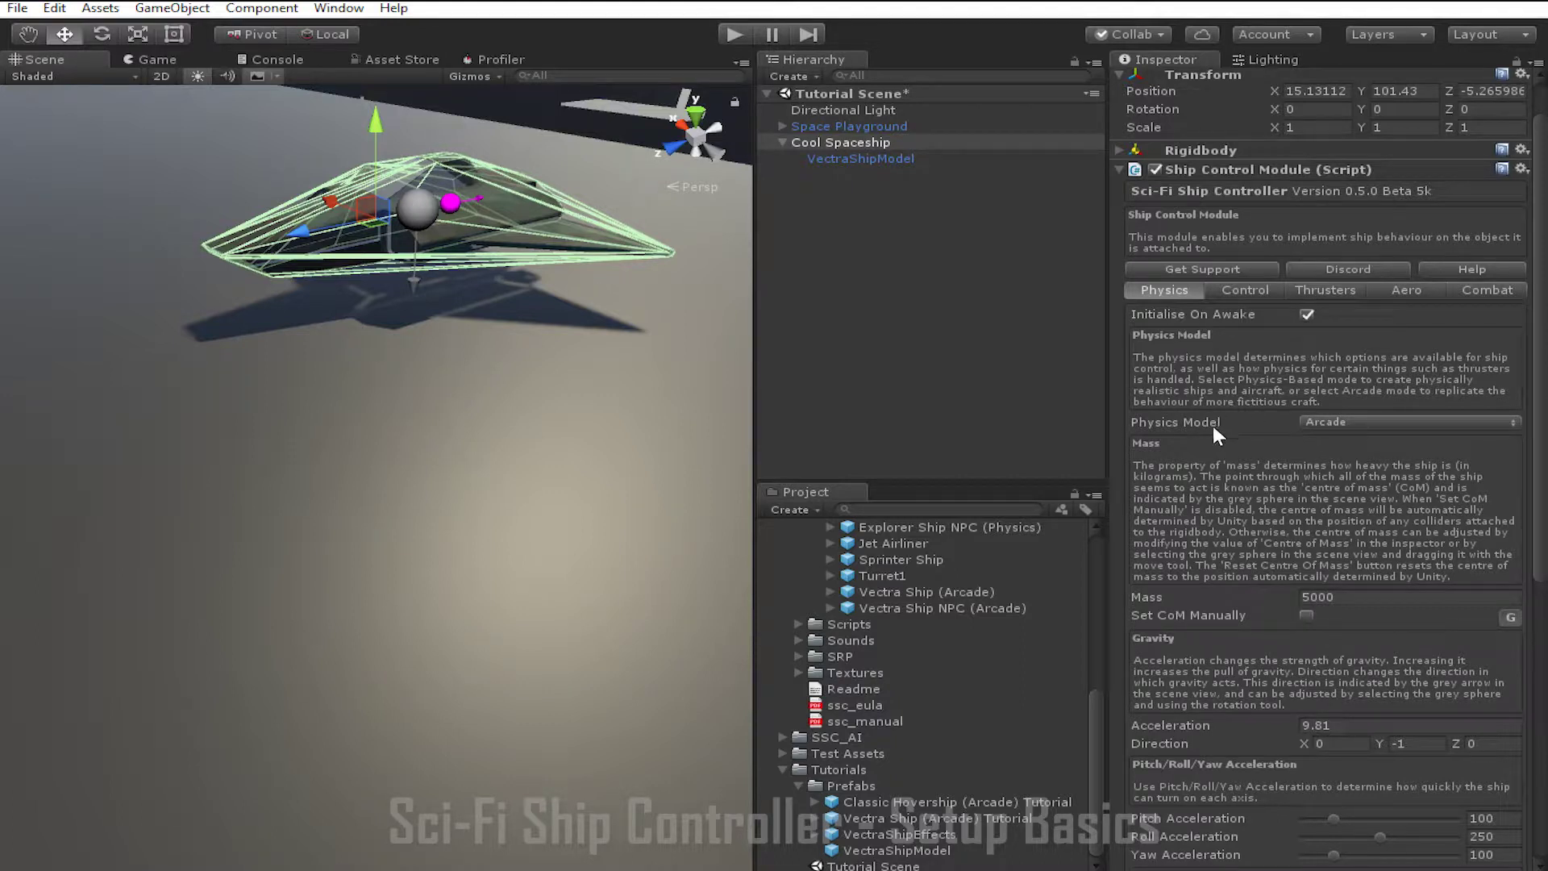
Keep Arcade as the physics model and show the Thrusters settings with the Forward Thruster
mouse_move(1214, 429)
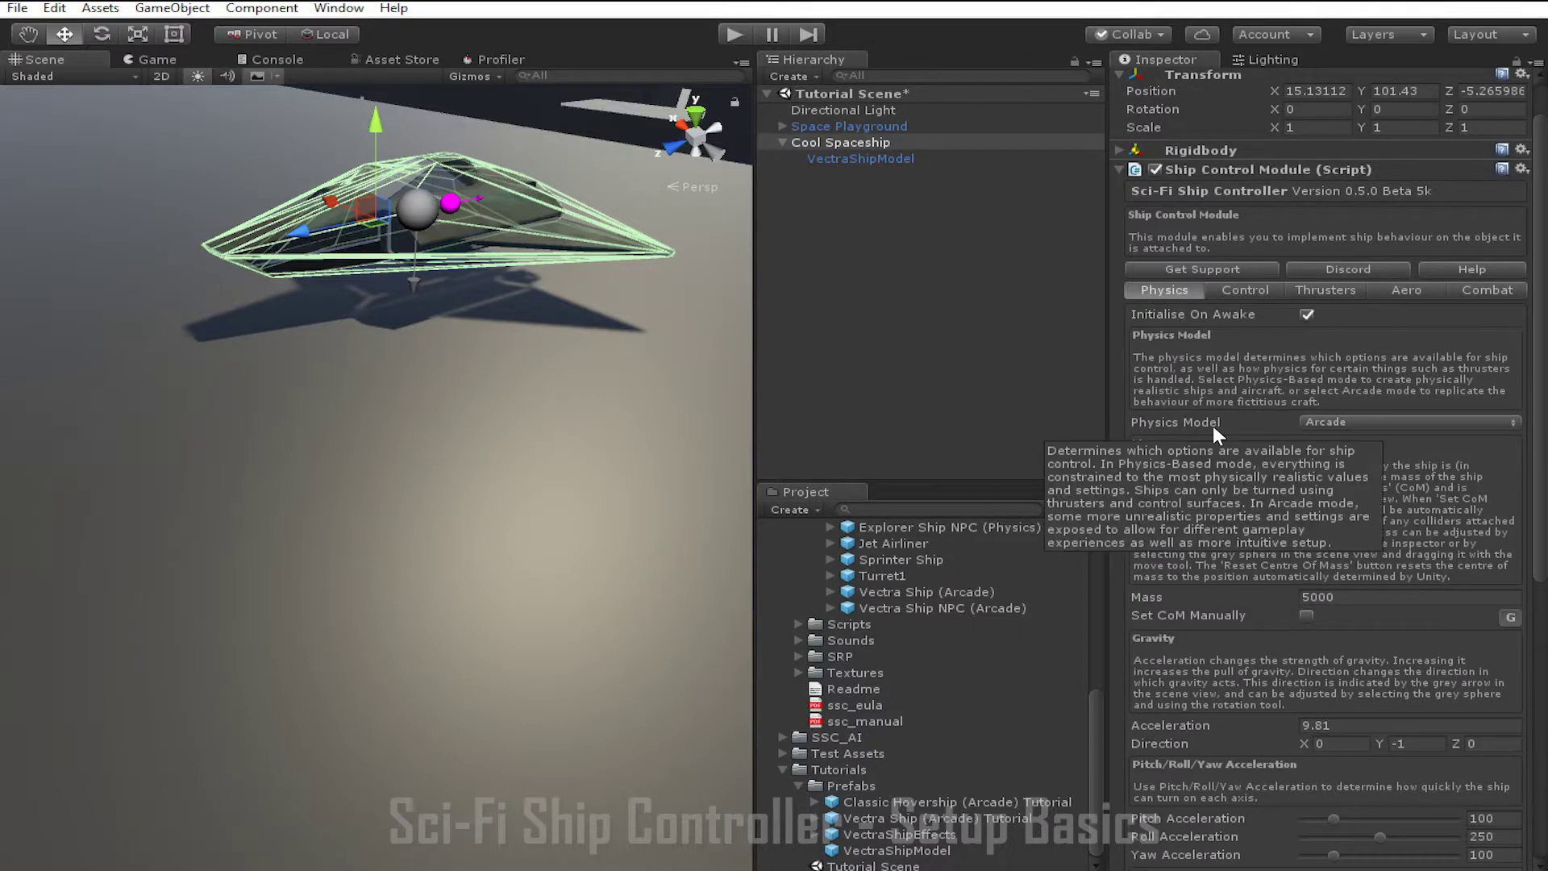
left_click(1350, 423)
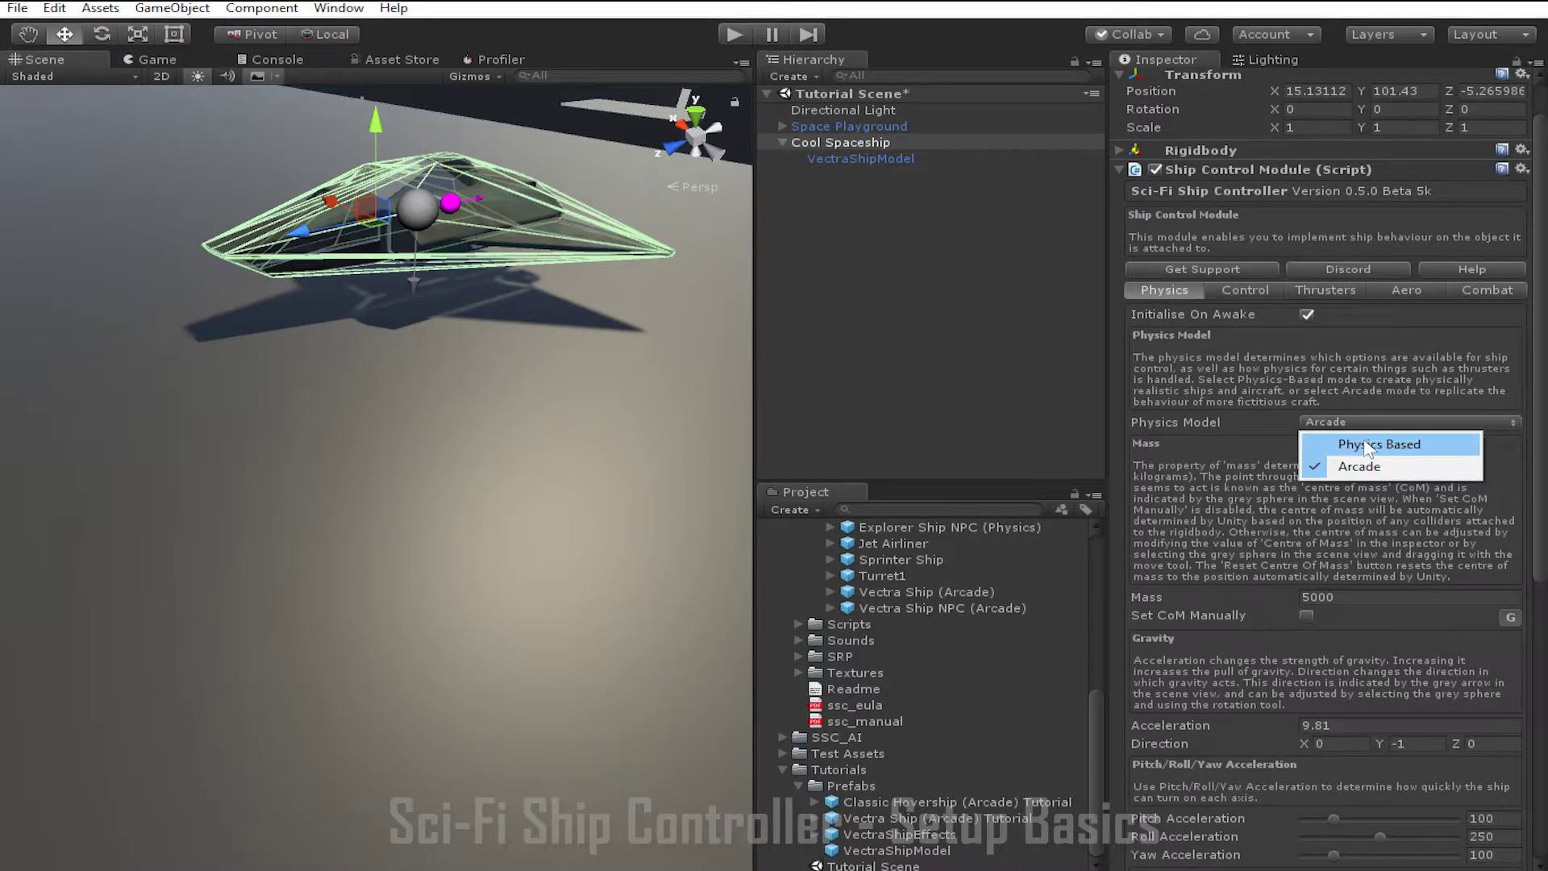
left_click(1364, 467)
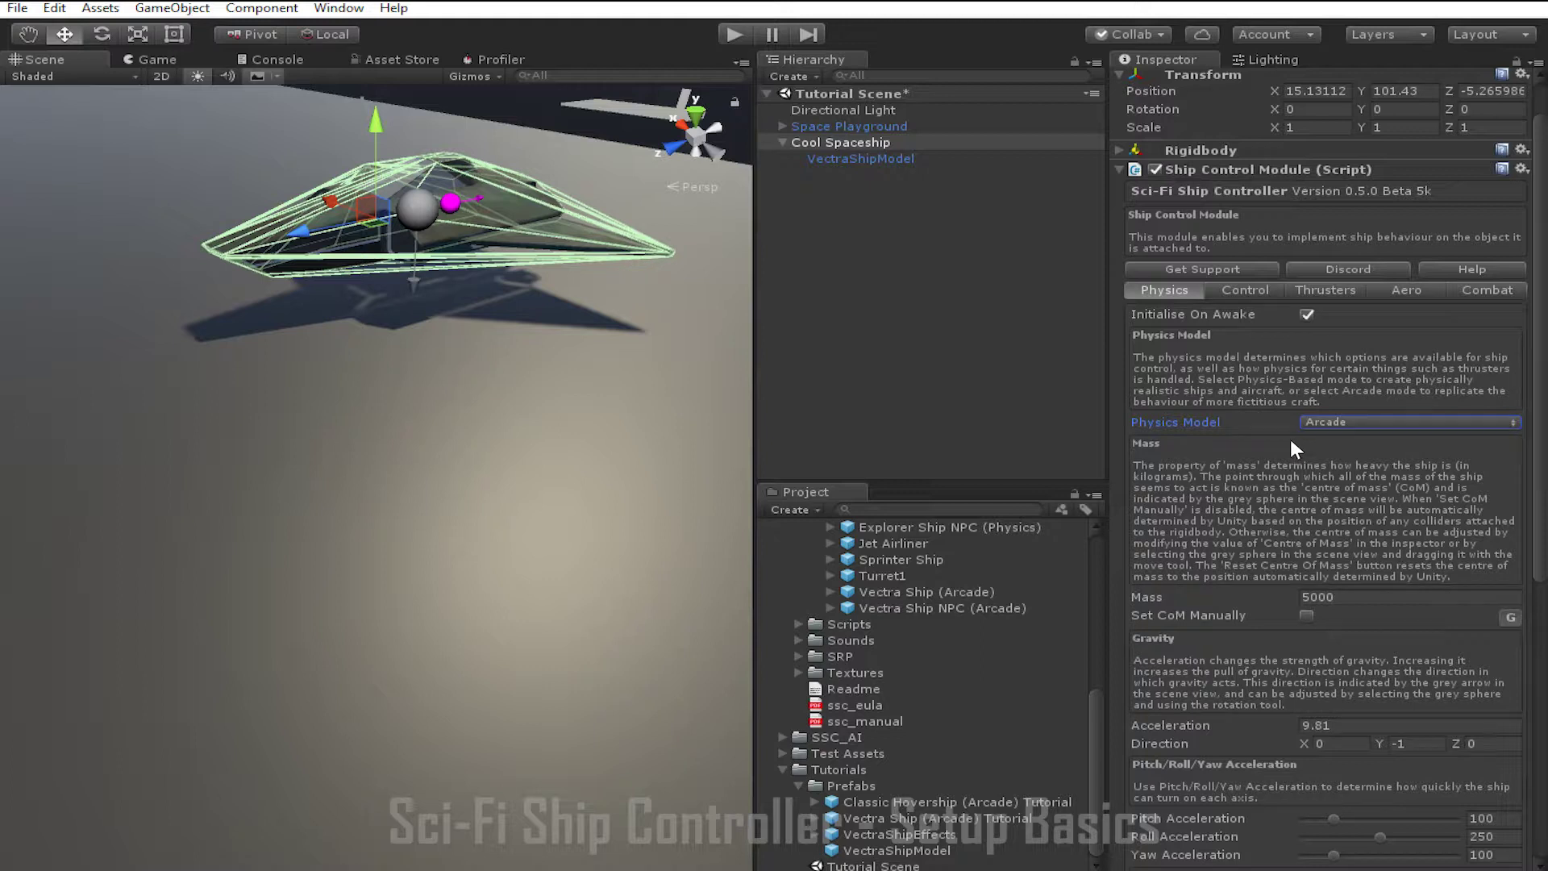
left_click(1332, 289)
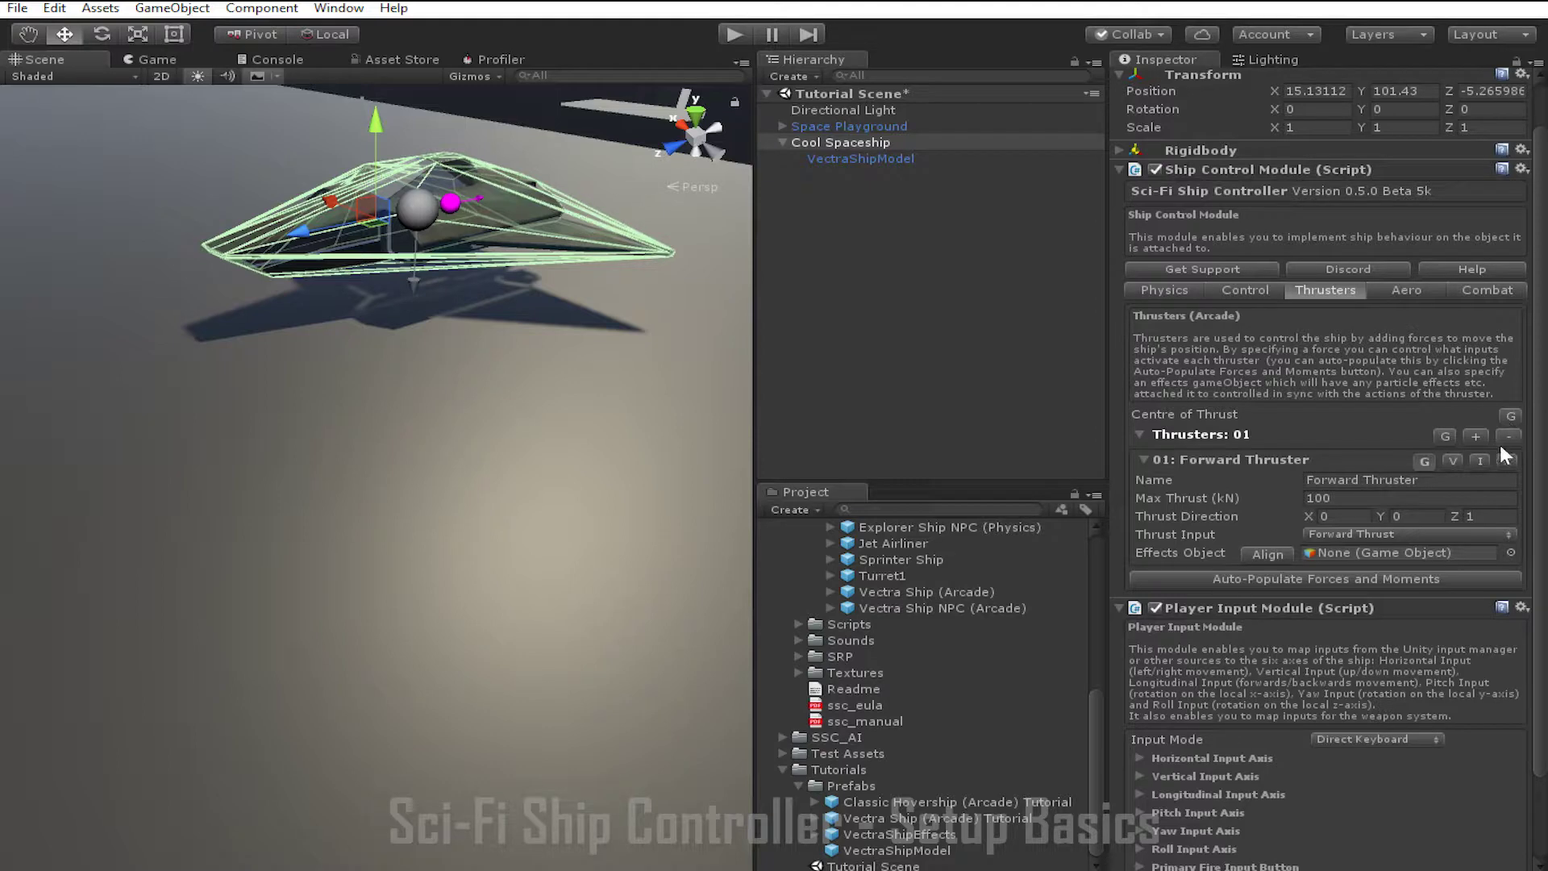
Add a second thruster and name it 'Liftoff Thruster'
left_click(1475, 436)
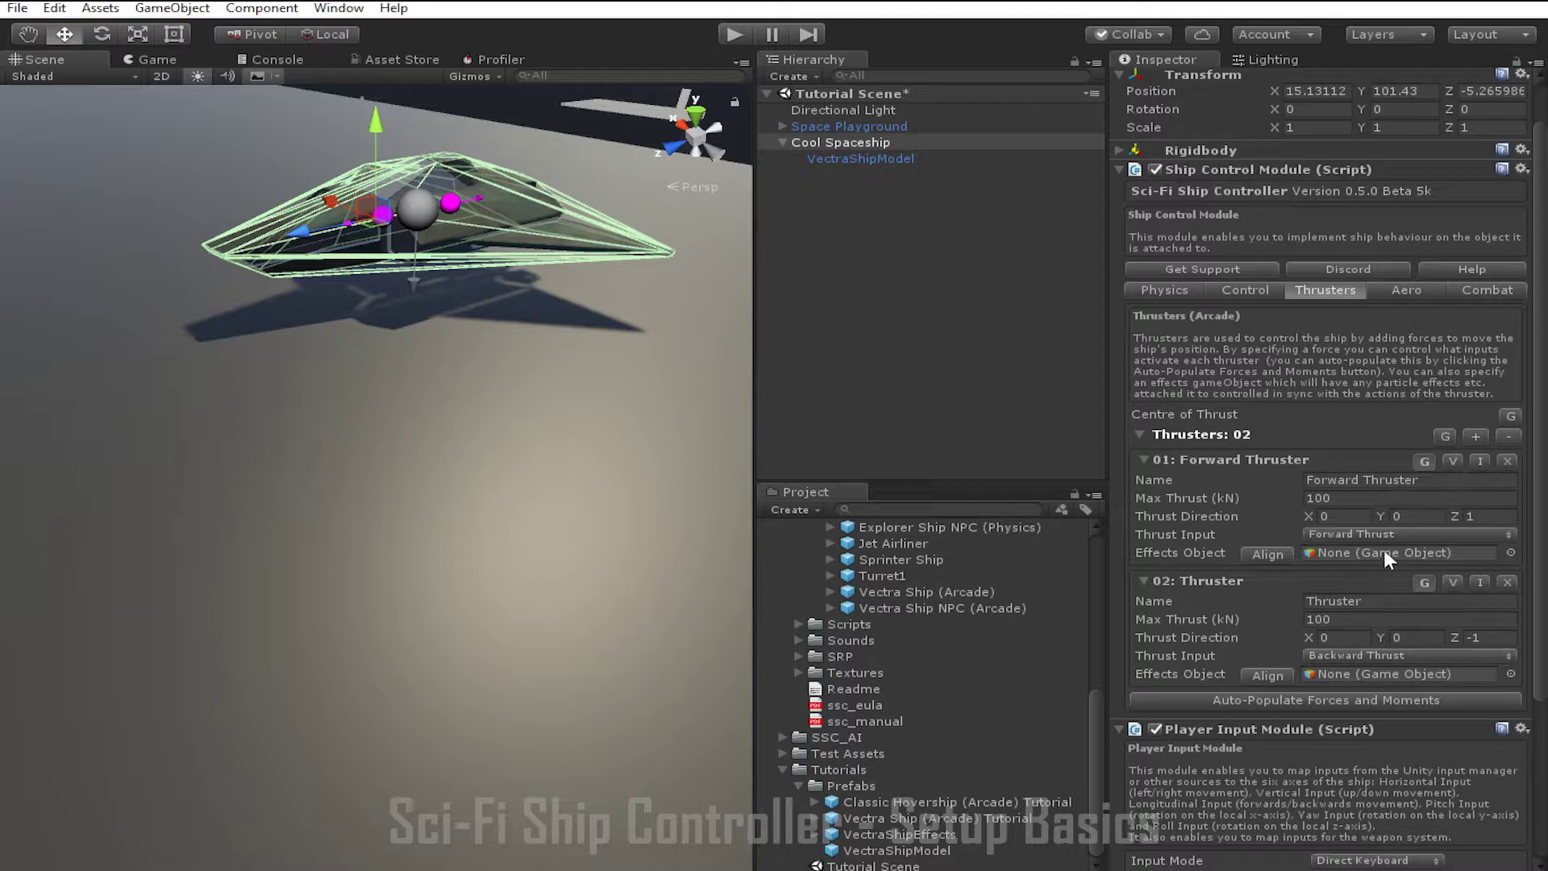
left_click(1388, 616)
left_click(1380, 600)
type("Lit")
key("BackSpace")
type("fto")
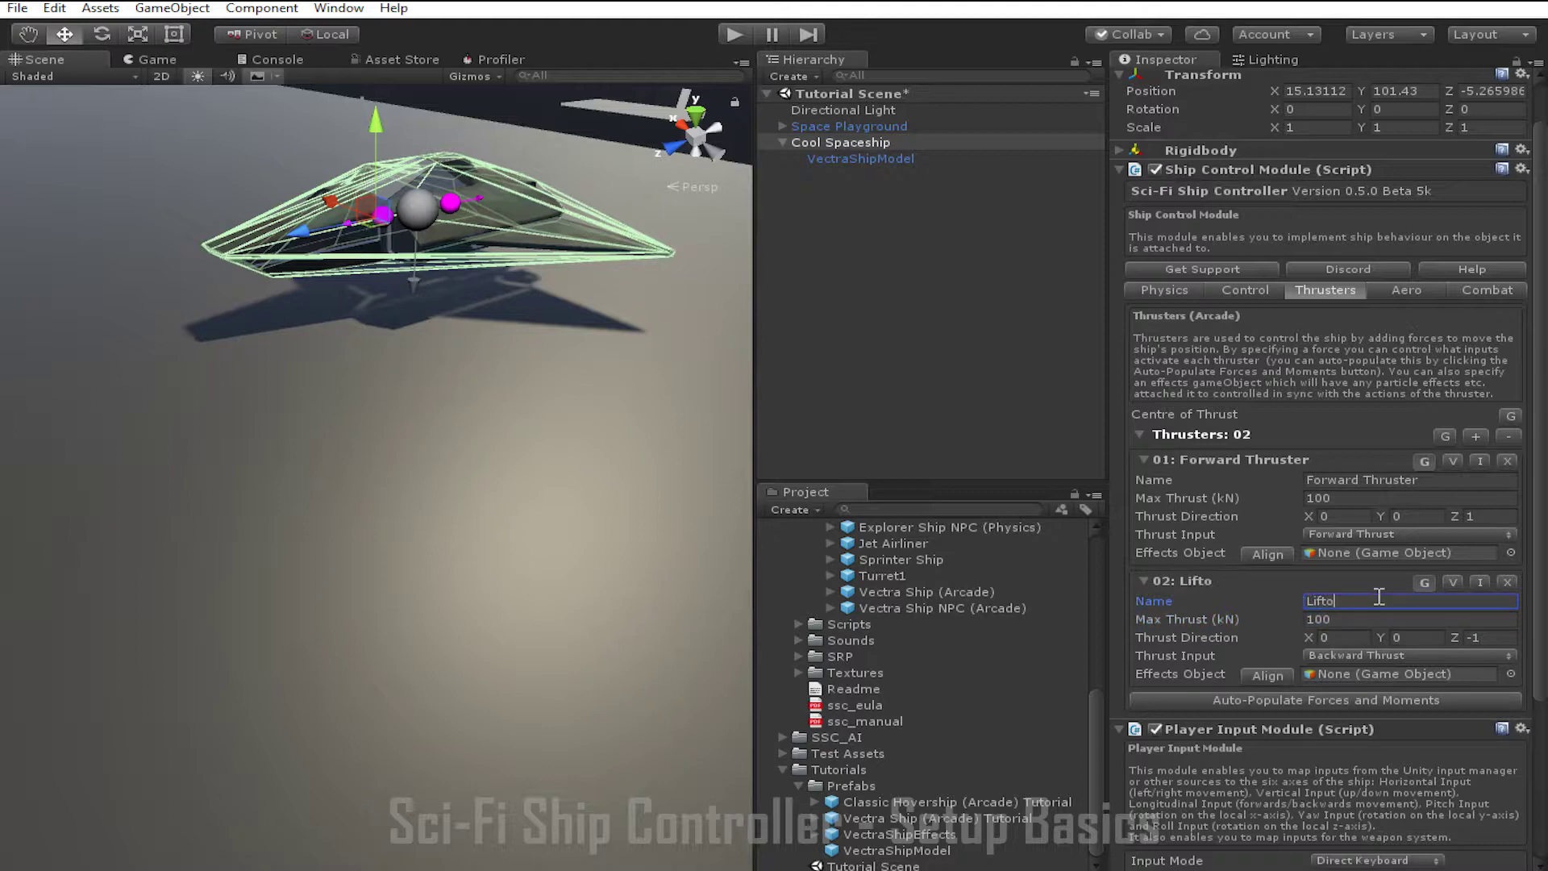
type("ff Thruster")
Give the Liftoff Thruster max thrust 55 and thrust direction 0, 1, 0
left_click(1370, 619)
type("55")
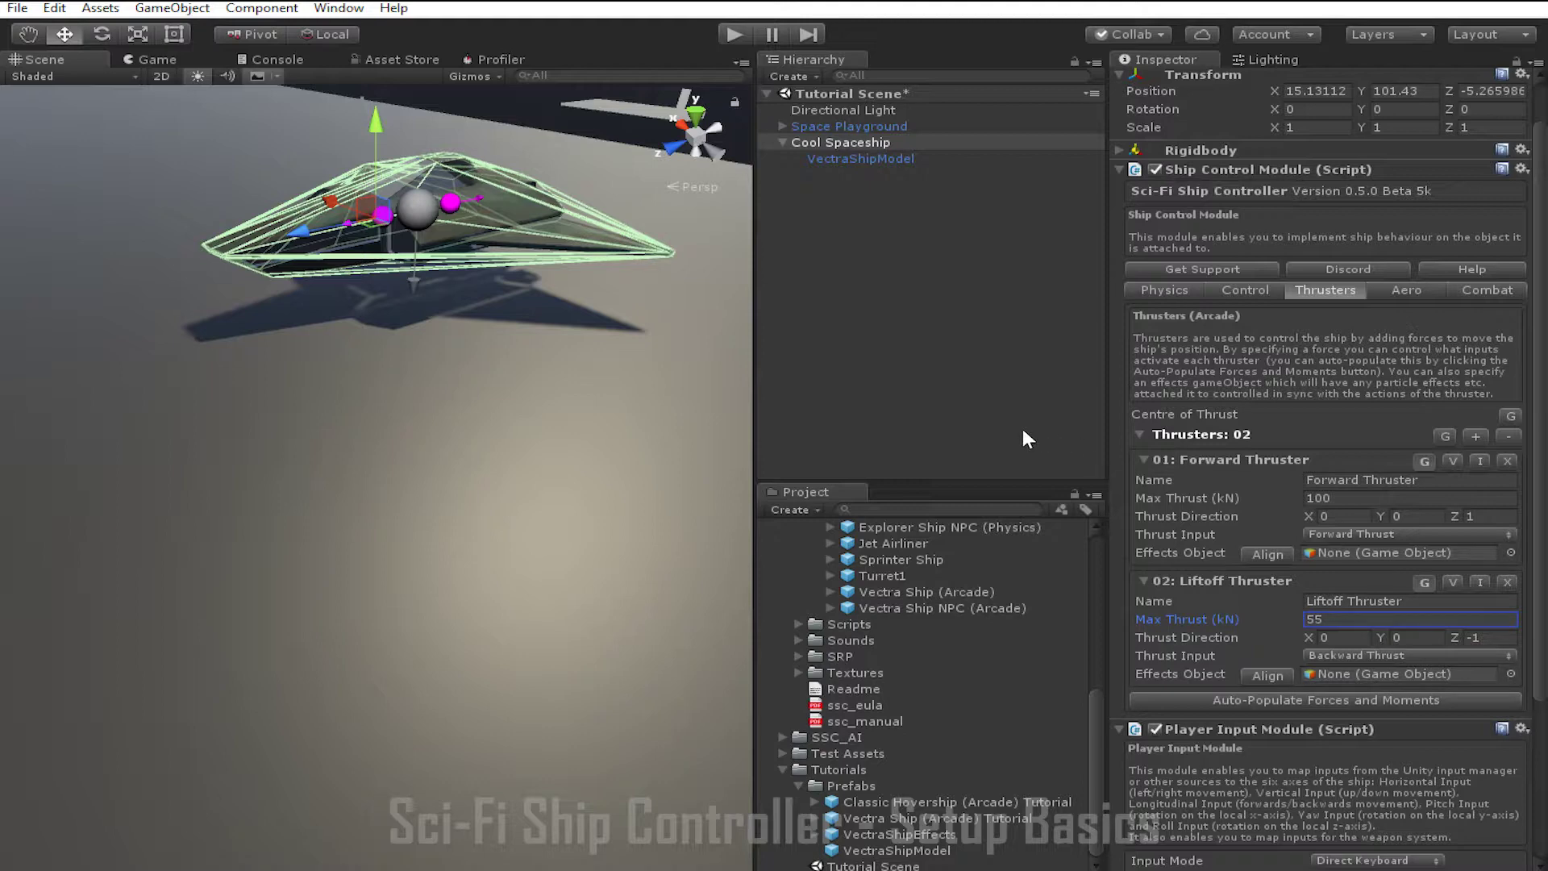
left_click(1409, 637)
type("1")
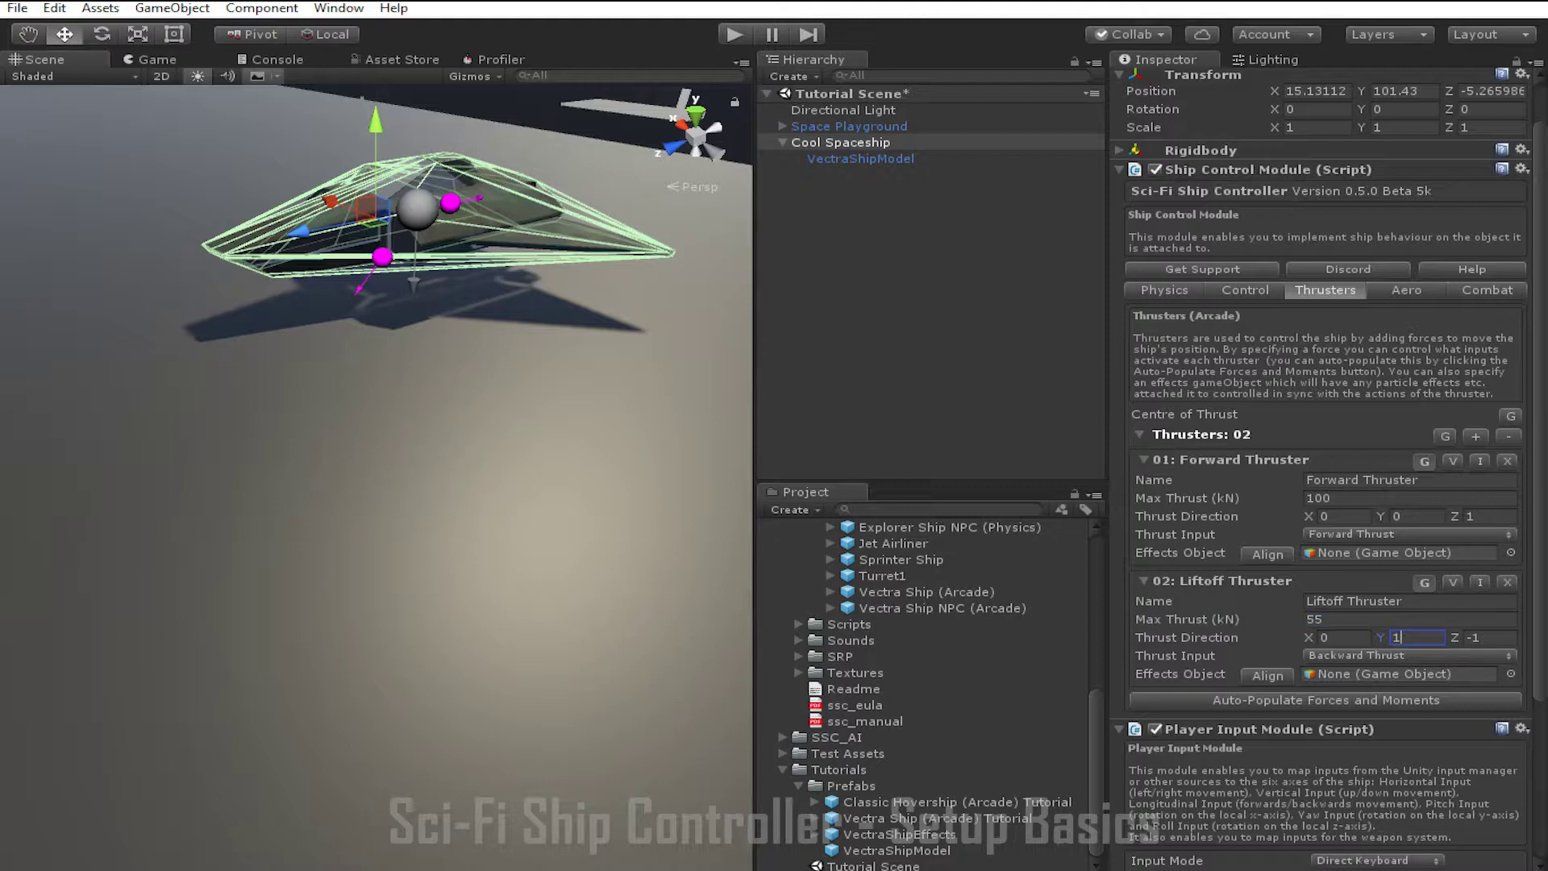
left_click(1486, 637)
type("0")
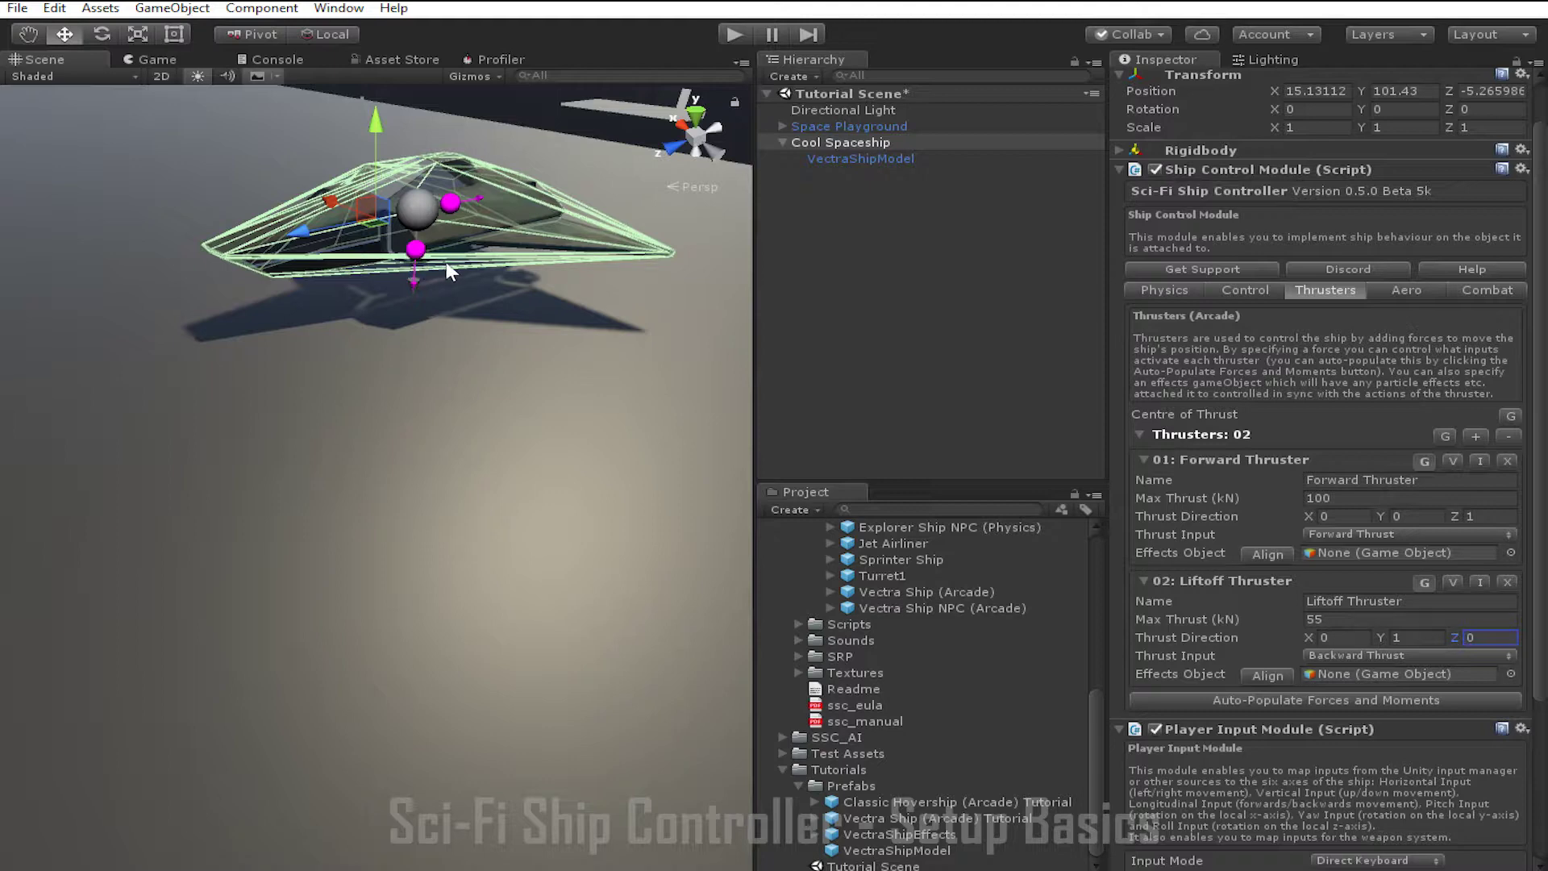
left_click(417, 251)
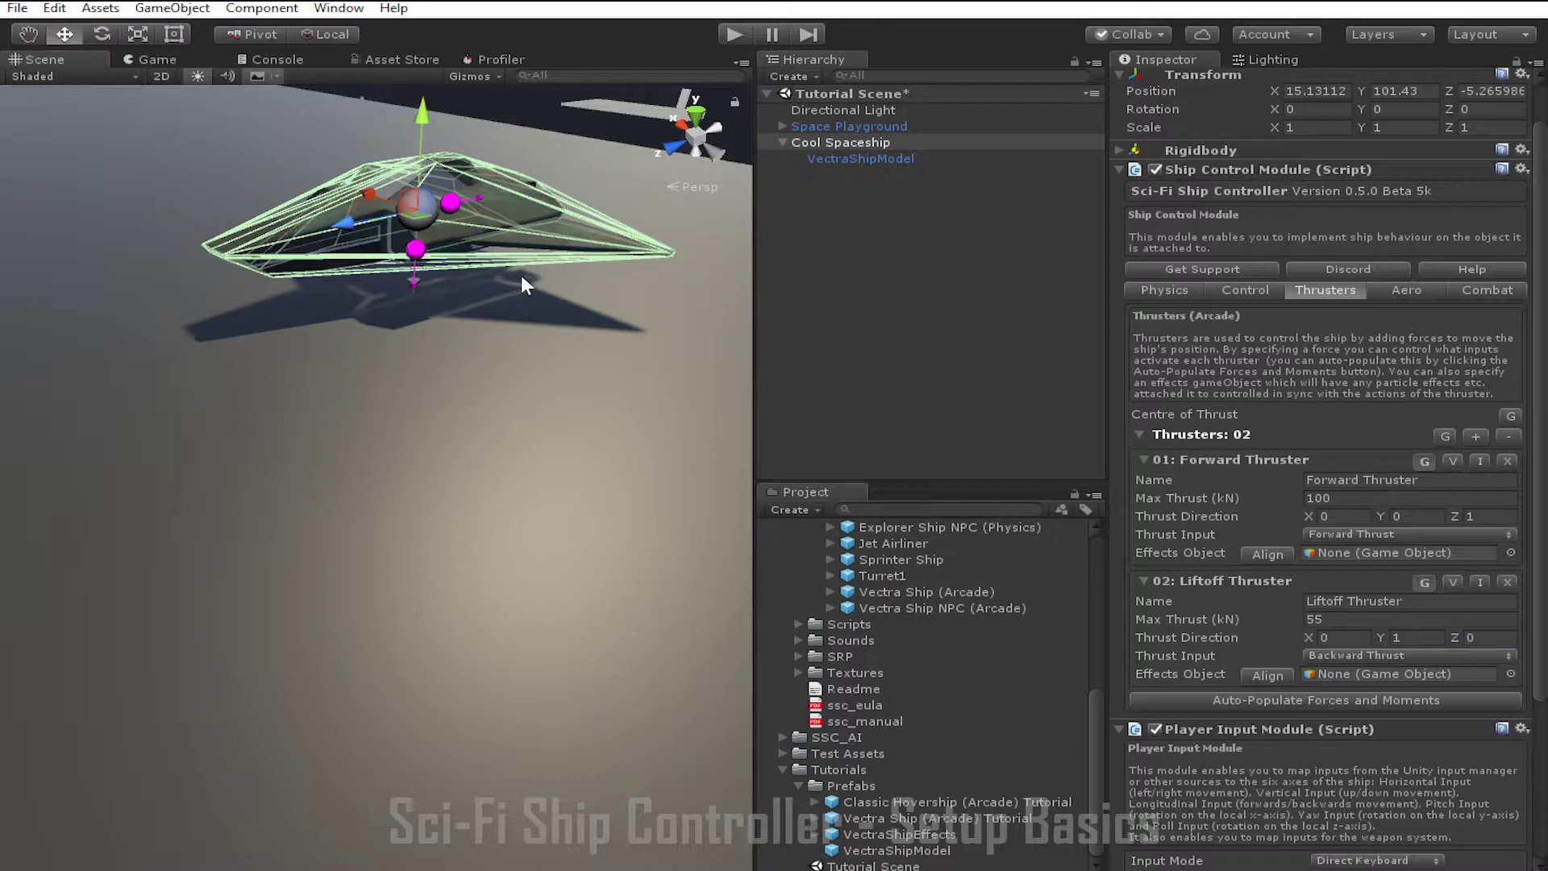
key("e")
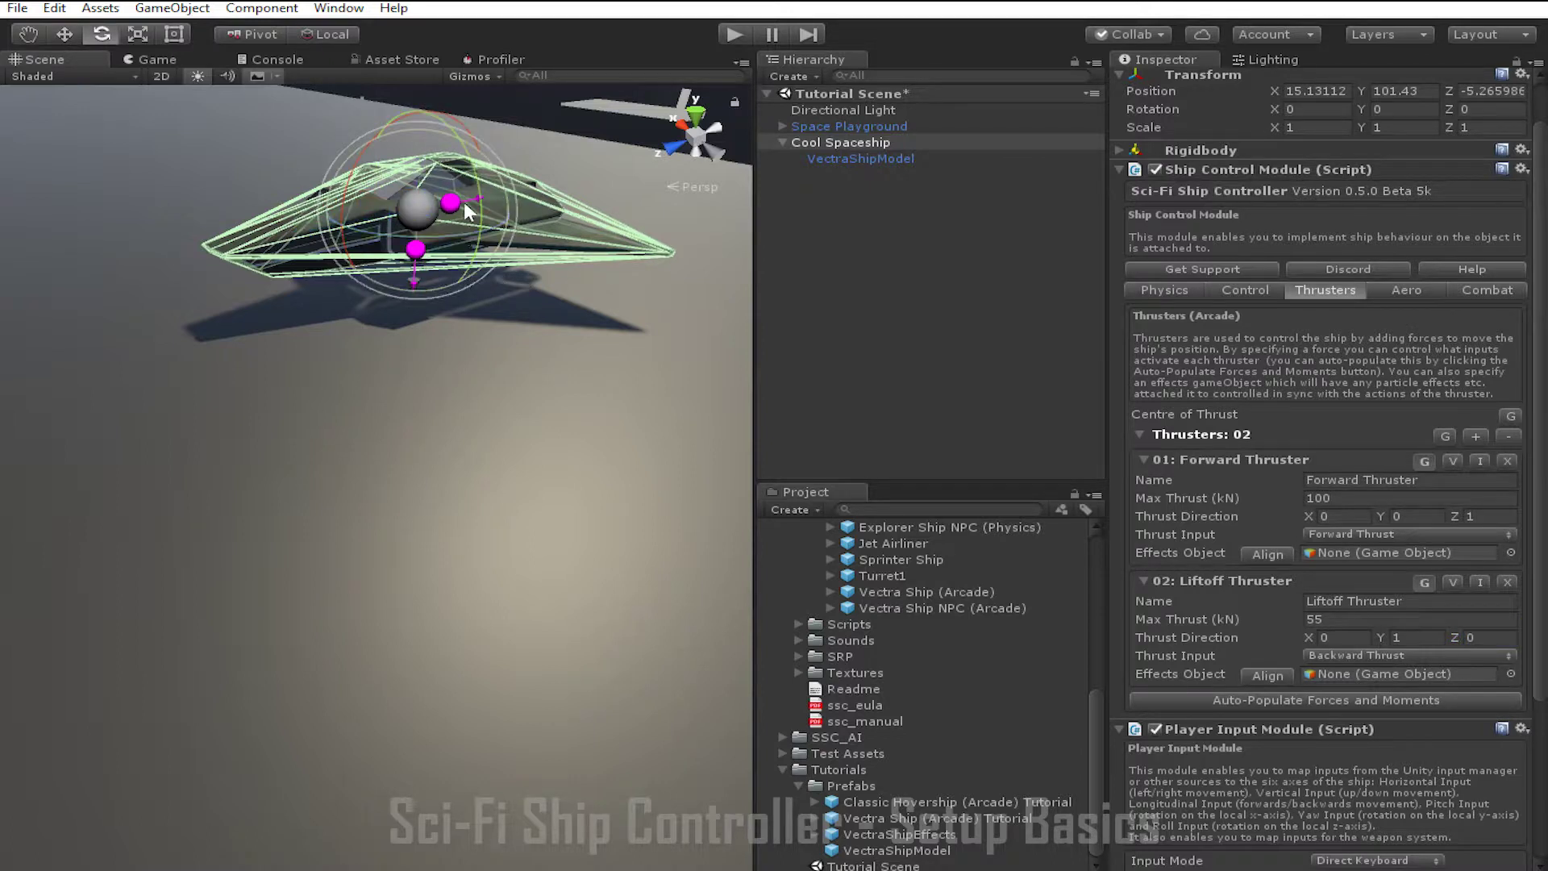
left_click_drag(460, 138, 443, 389)
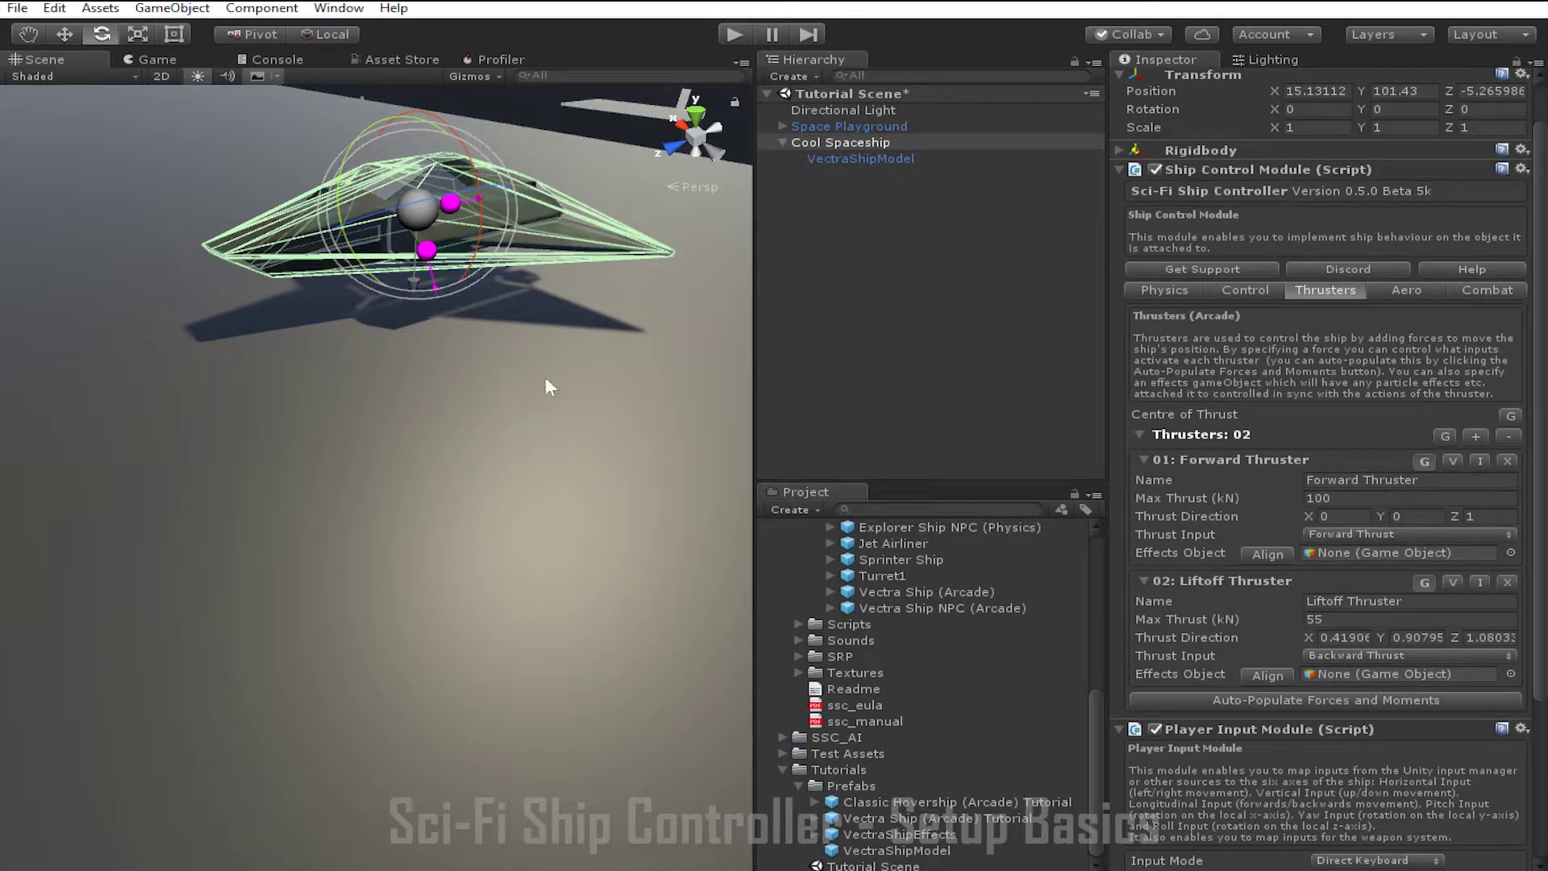
key("ctrl+z")
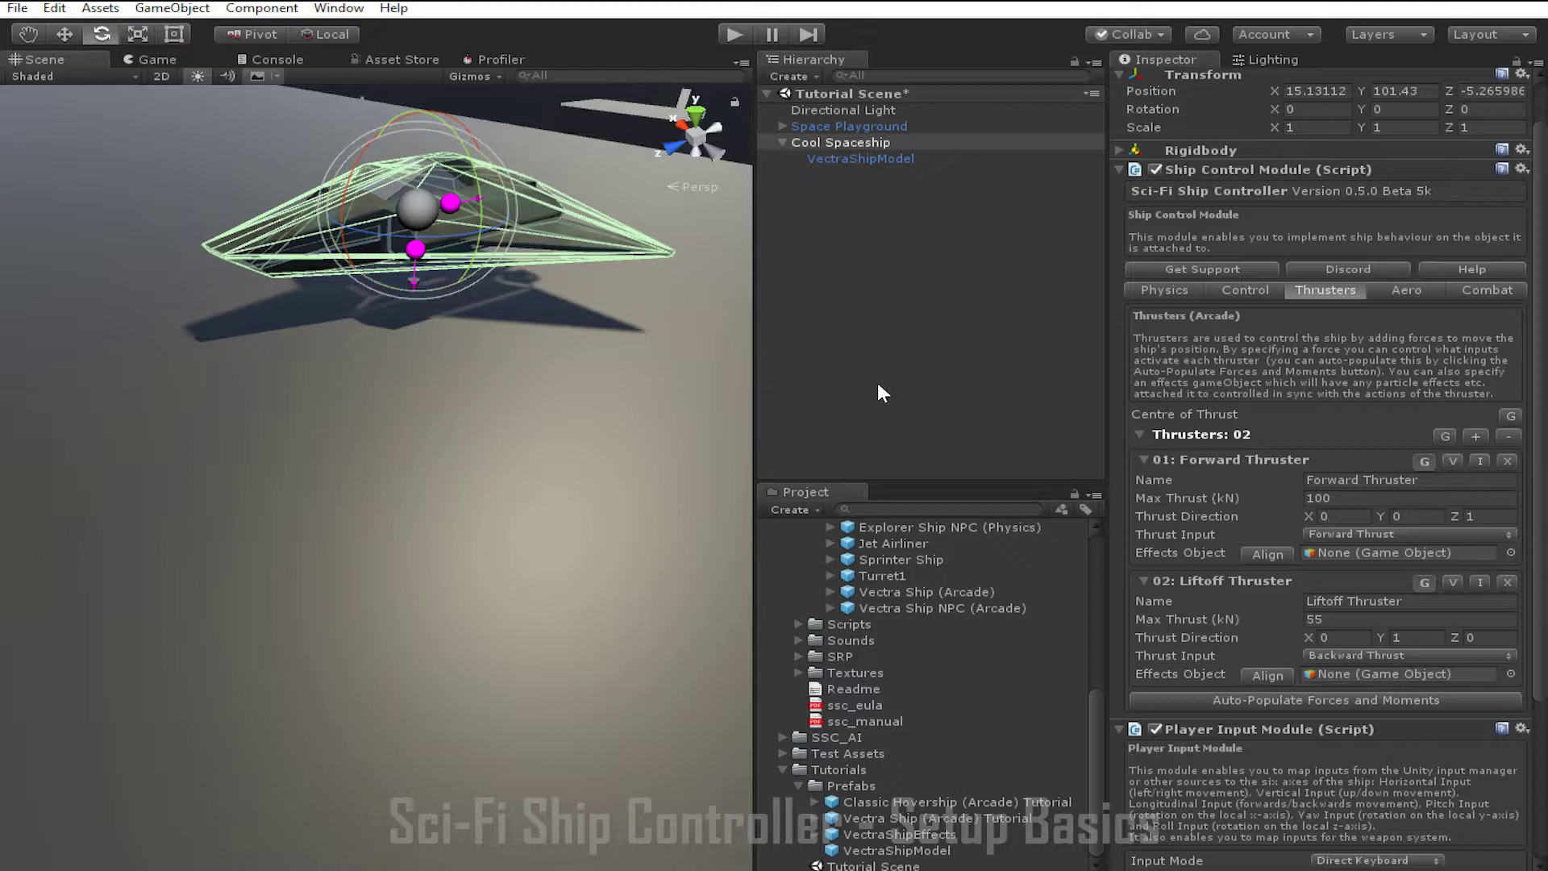
Set the Liftoff Thruster's input to Upward Thrust and parent VectraShipEffects under Cool Spaceship
mouse_move(1191, 655)
left_click(1301, 698)
mouse_move(1143, 414)
left_click_drag(909, 840, 856, 143)
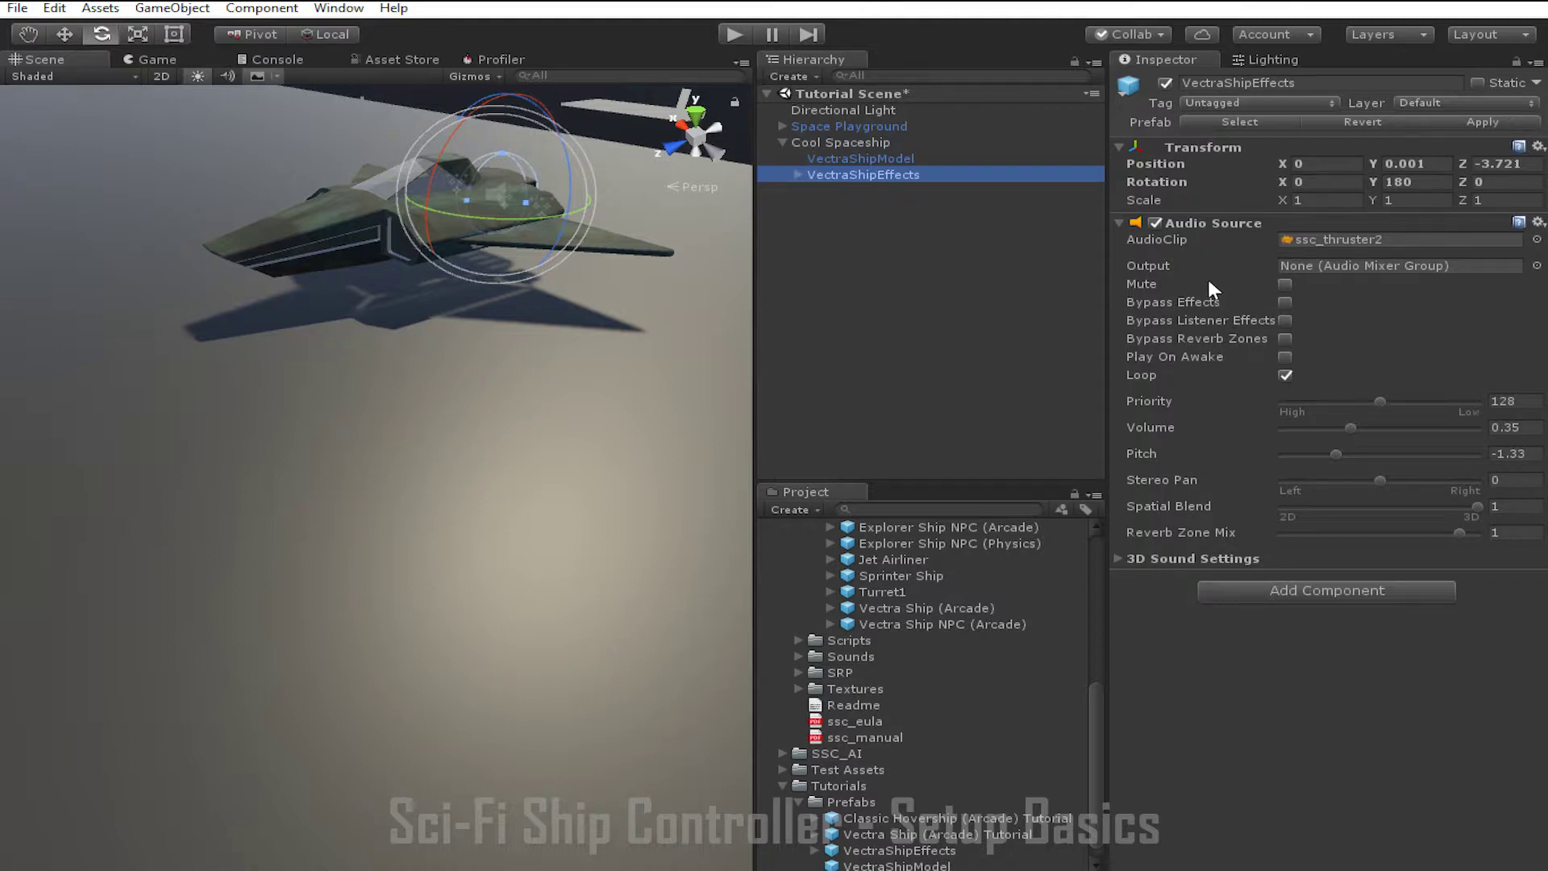
Inspect VectraShipEffects' RightThruster, LeftThruster and CentreEmission particle effects in the Hierarchy
left_click(796, 175)
left_click(873, 191)
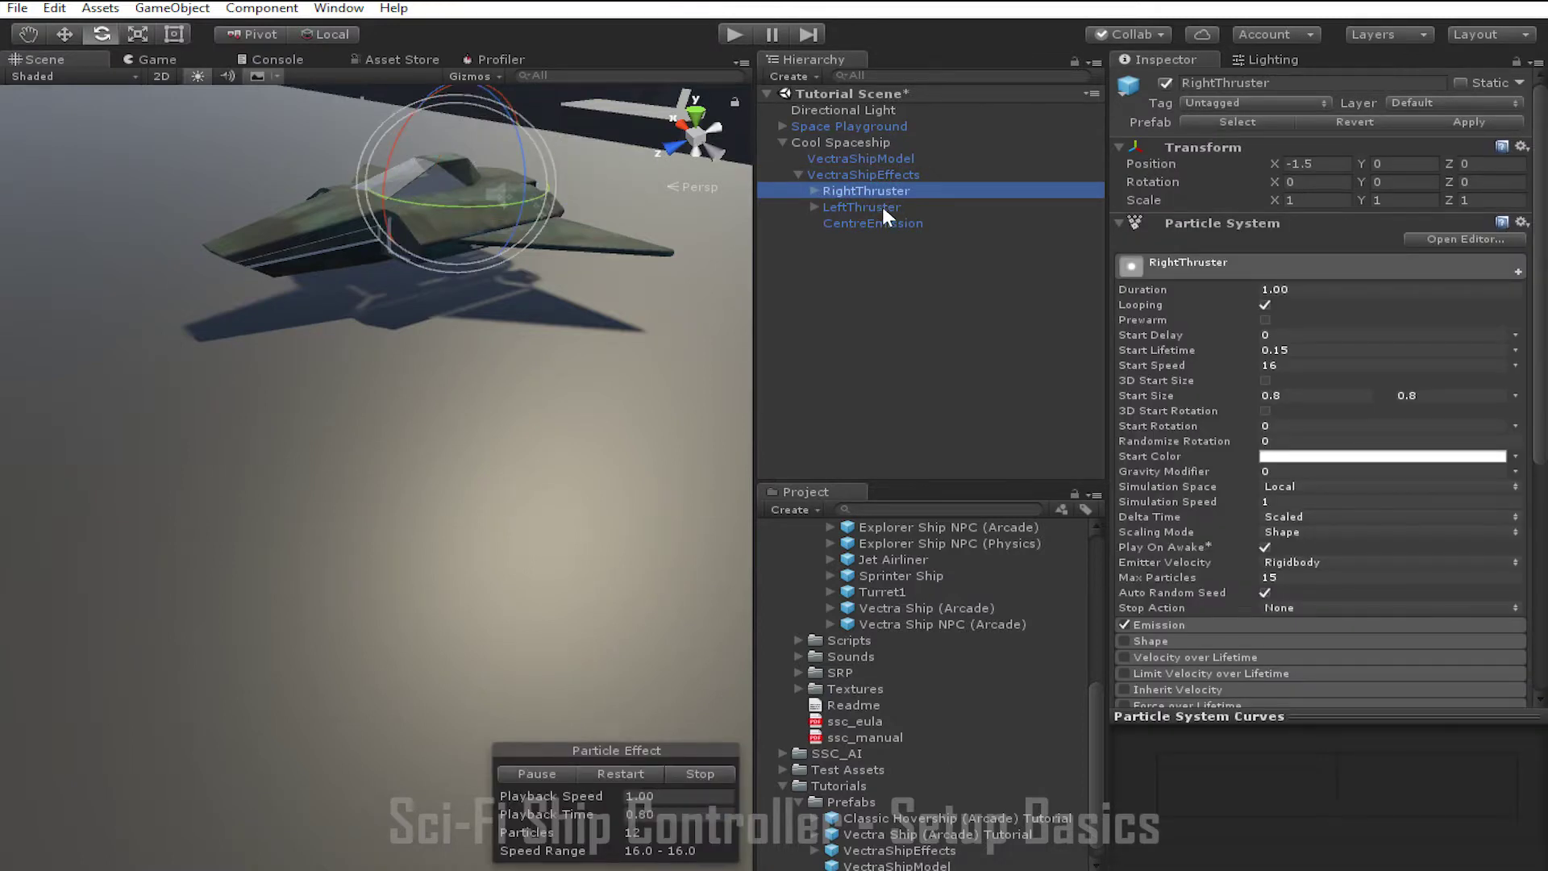
left_click(882, 206)
left_click(869, 222)
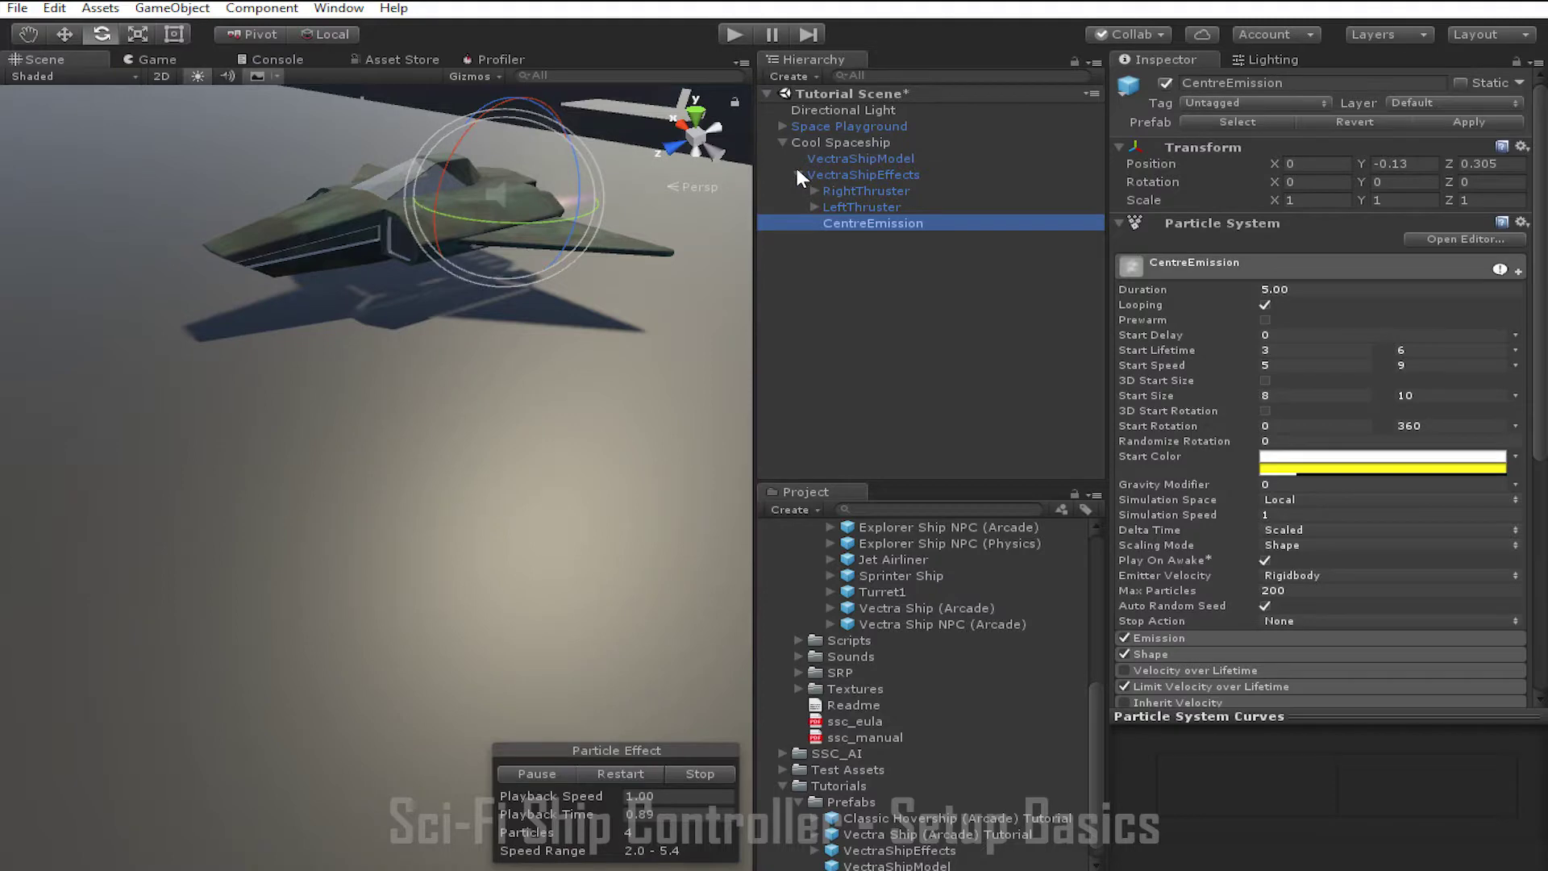
left_click(796, 175)
Assign VectraShipEffects to Cool Spaceship's Forward Thruster Effects Object field
left_click(834, 158)
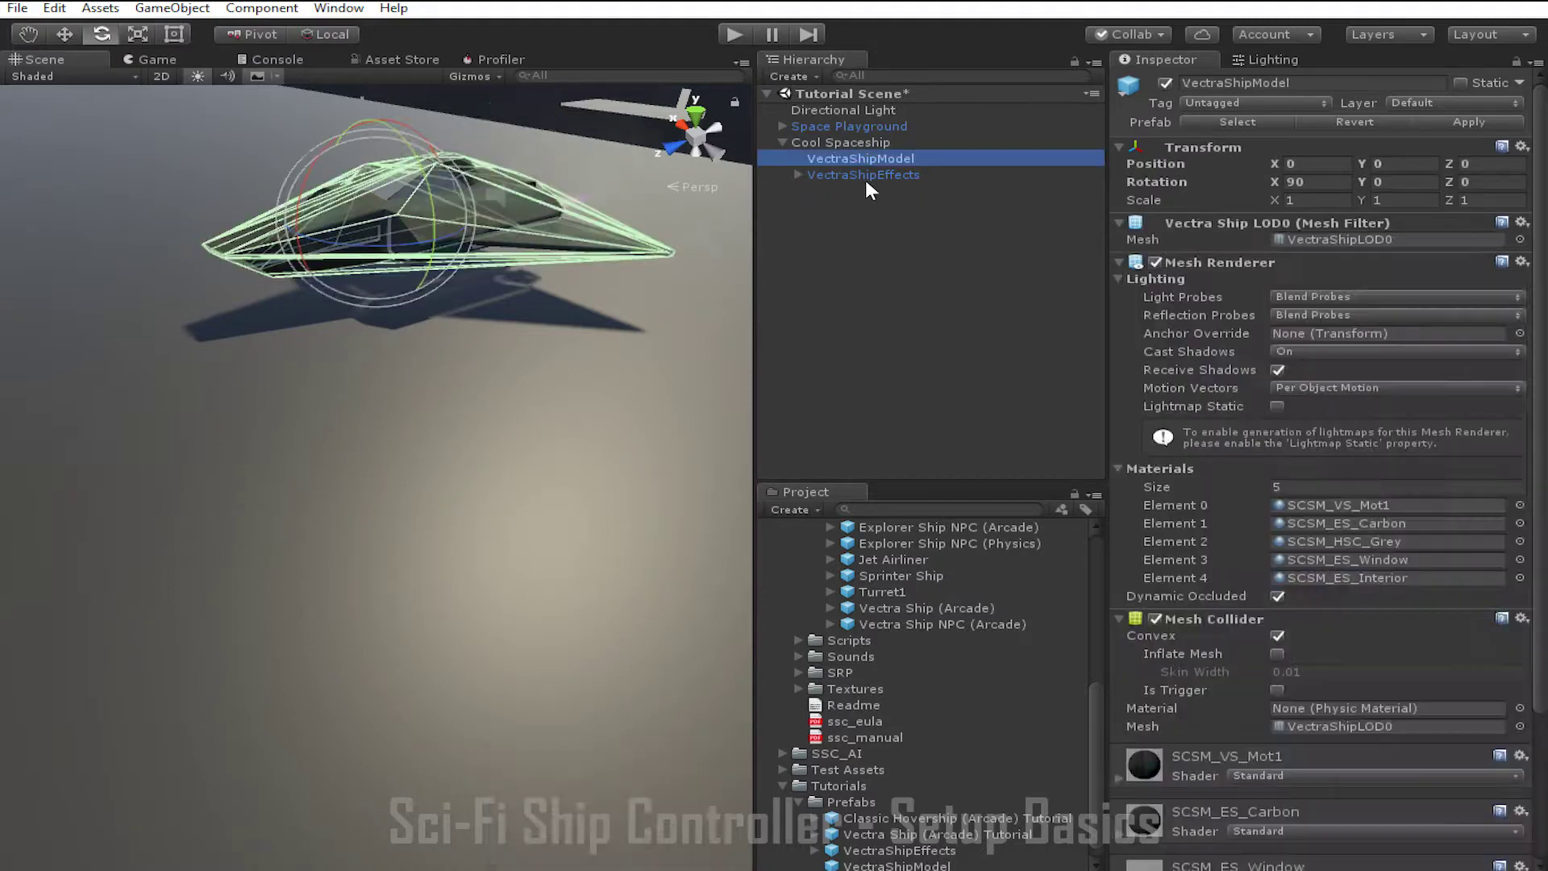
left_click(847, 236)
left_click(844, 142)
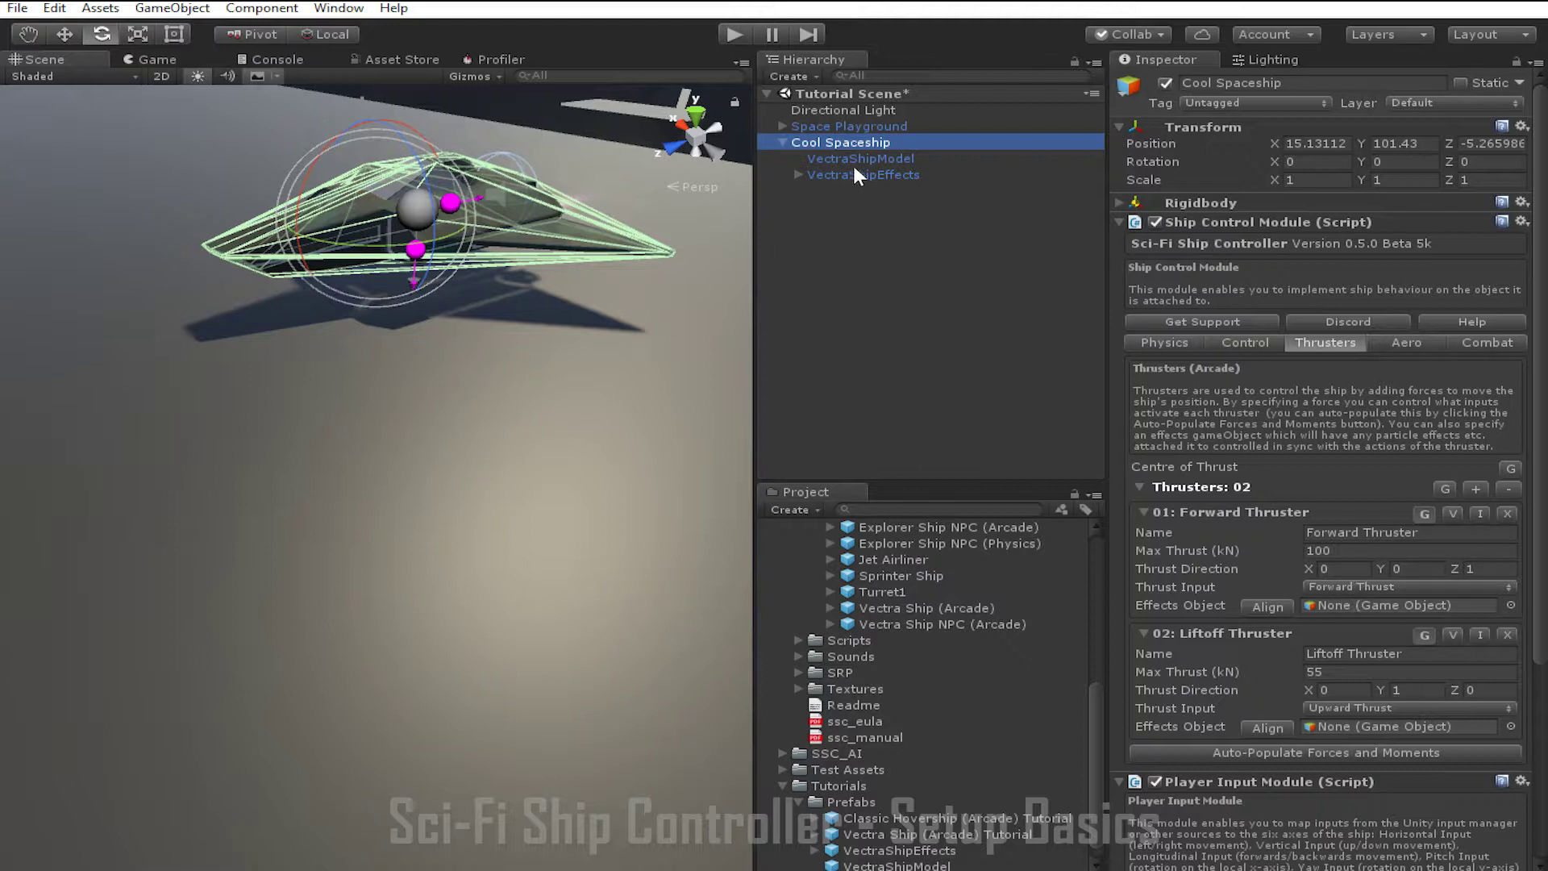
left_click_drag(843, 172, 1365, 612)
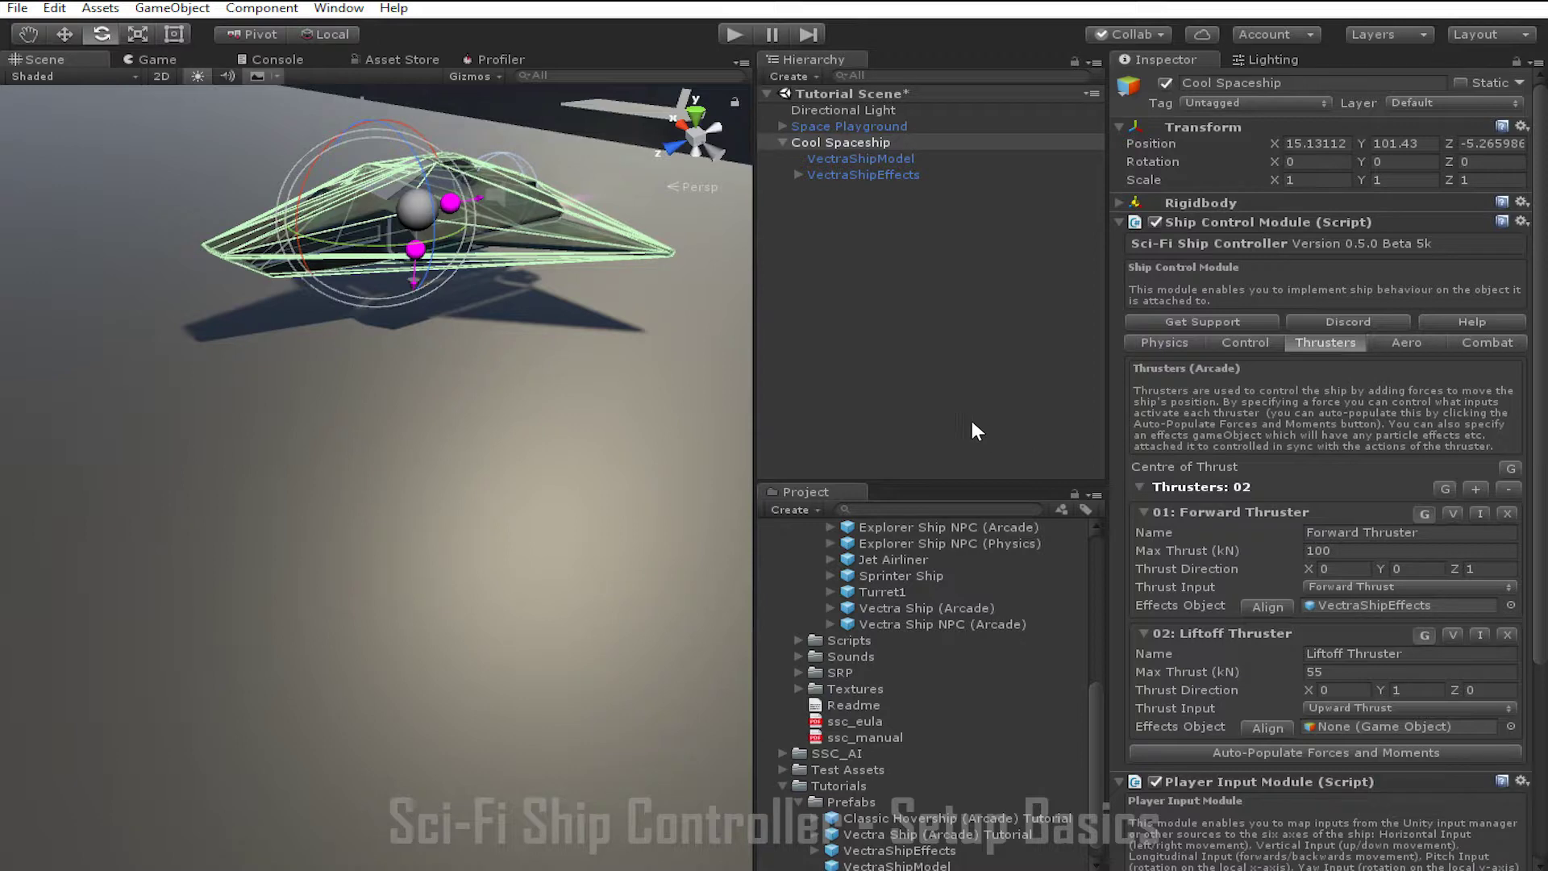